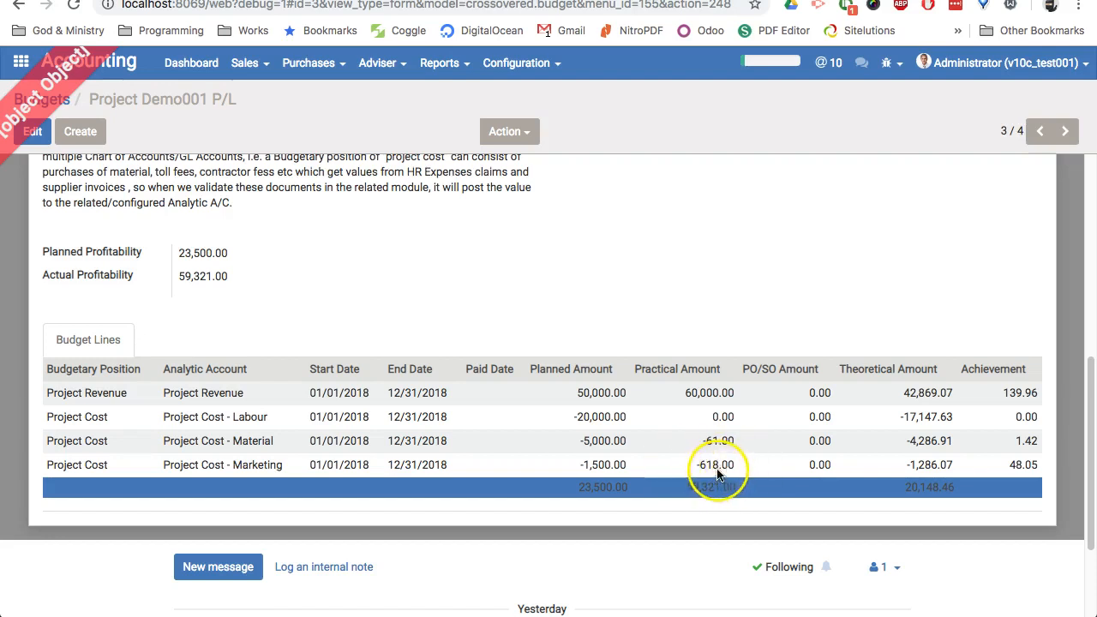
Step: Review the Project Demo002 P/L budget and inspect the Basic Computer line of Agrolait's customer invoice
left_click(1067, 133)
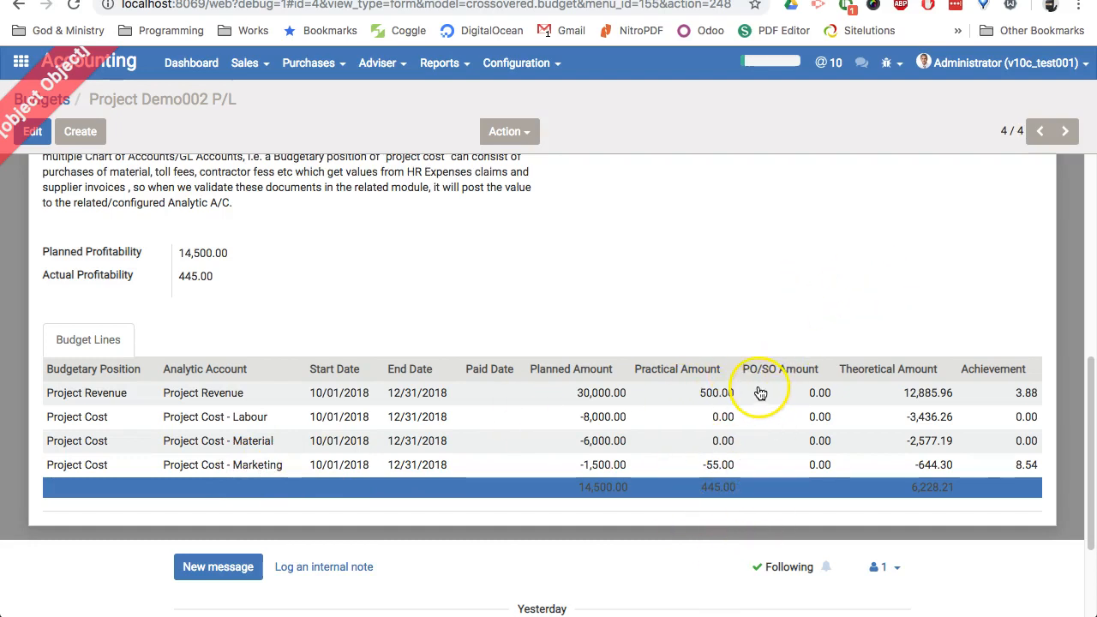
left_click(251, 76)
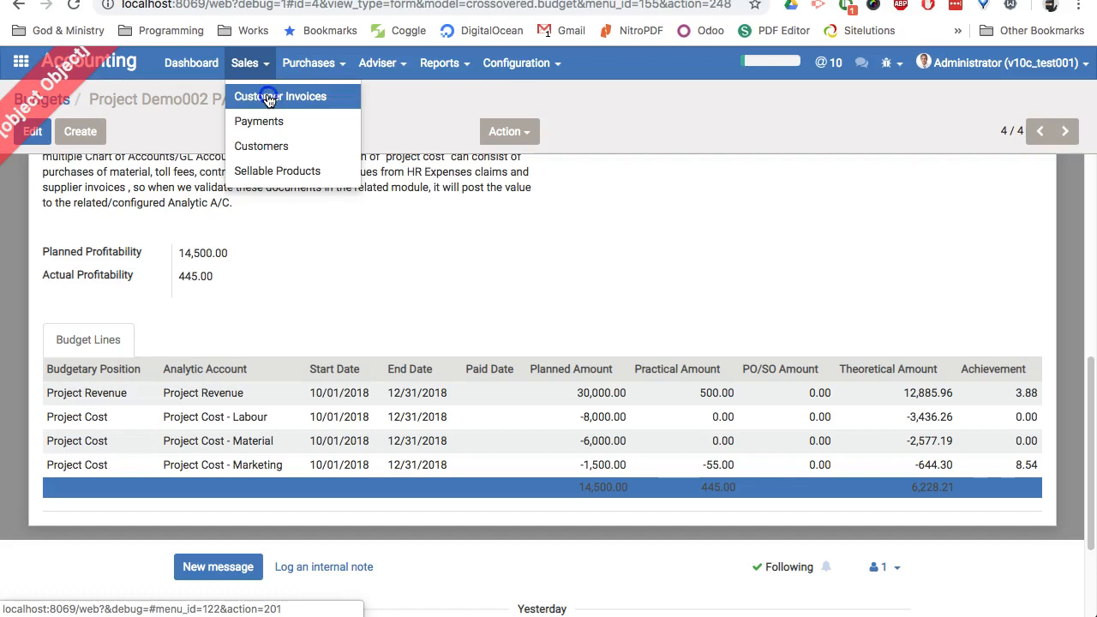
left_click(269, 100)
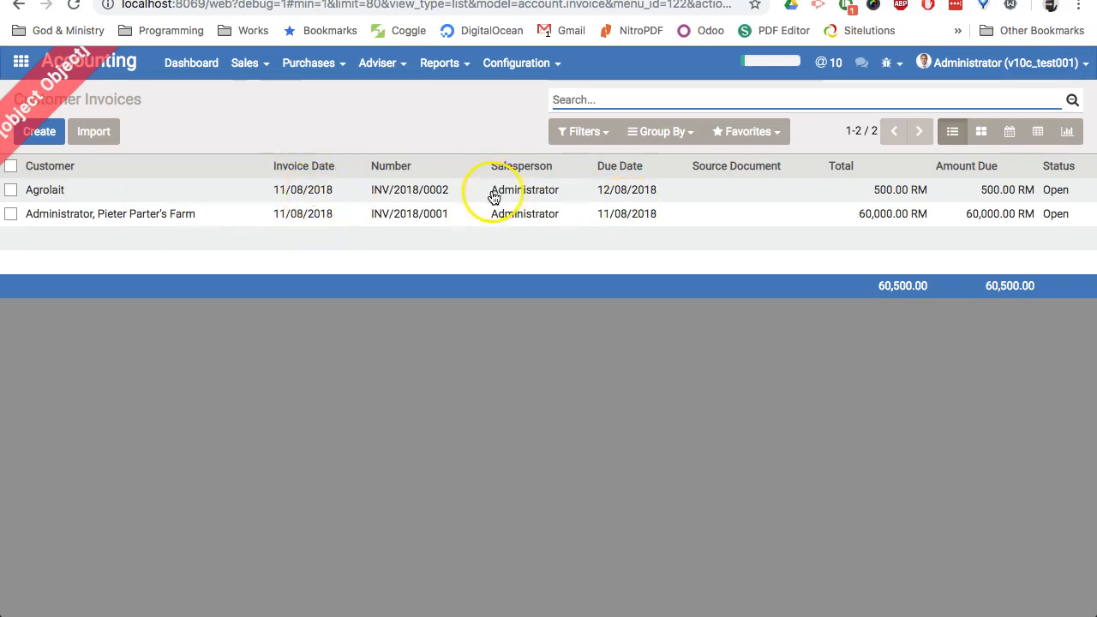
left_click(388, 193)
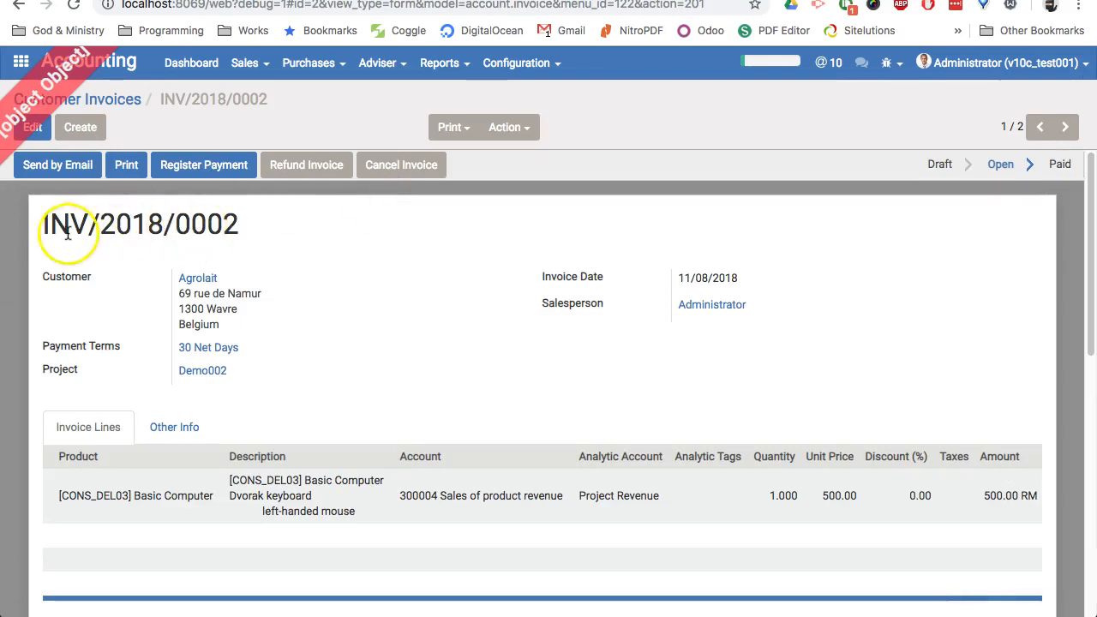
mouse_move(183, 227)
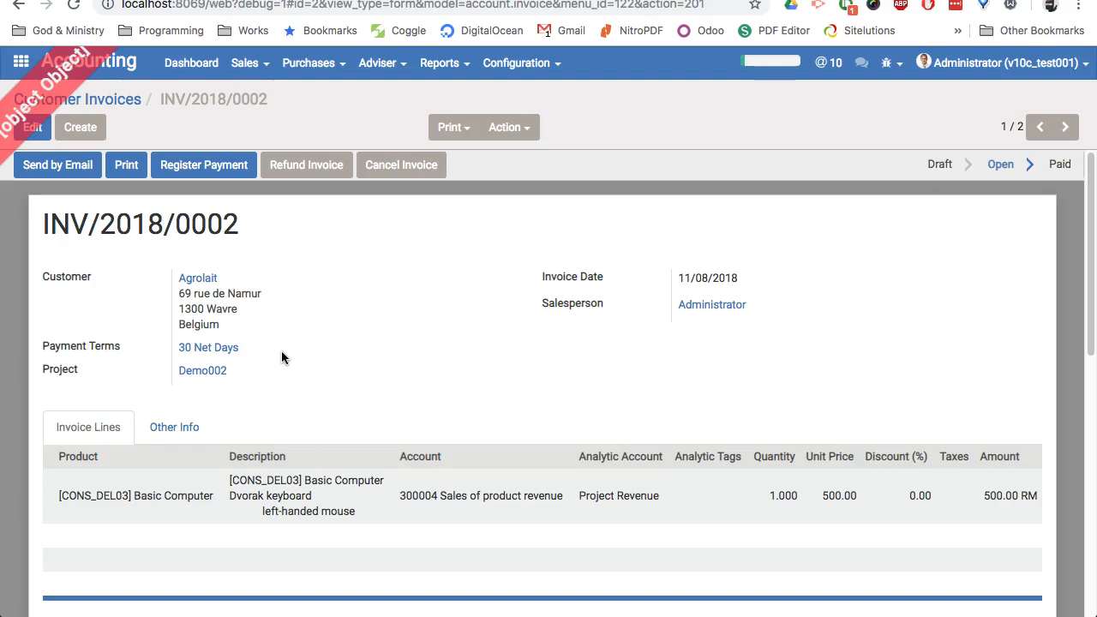
mouse_move(460, 481)
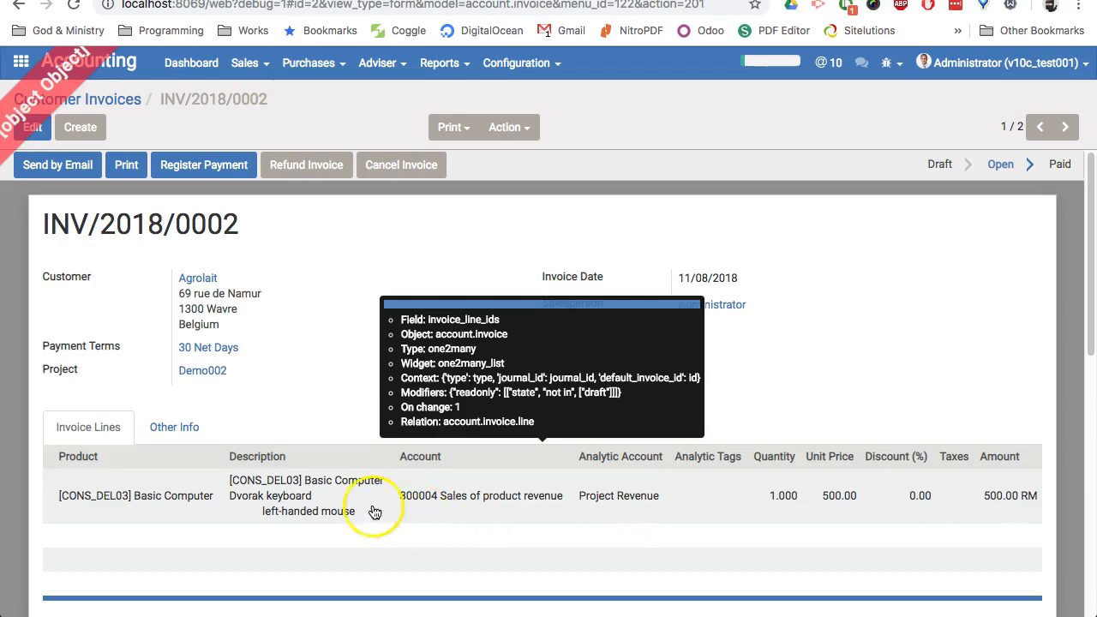
left_click(317, 506)
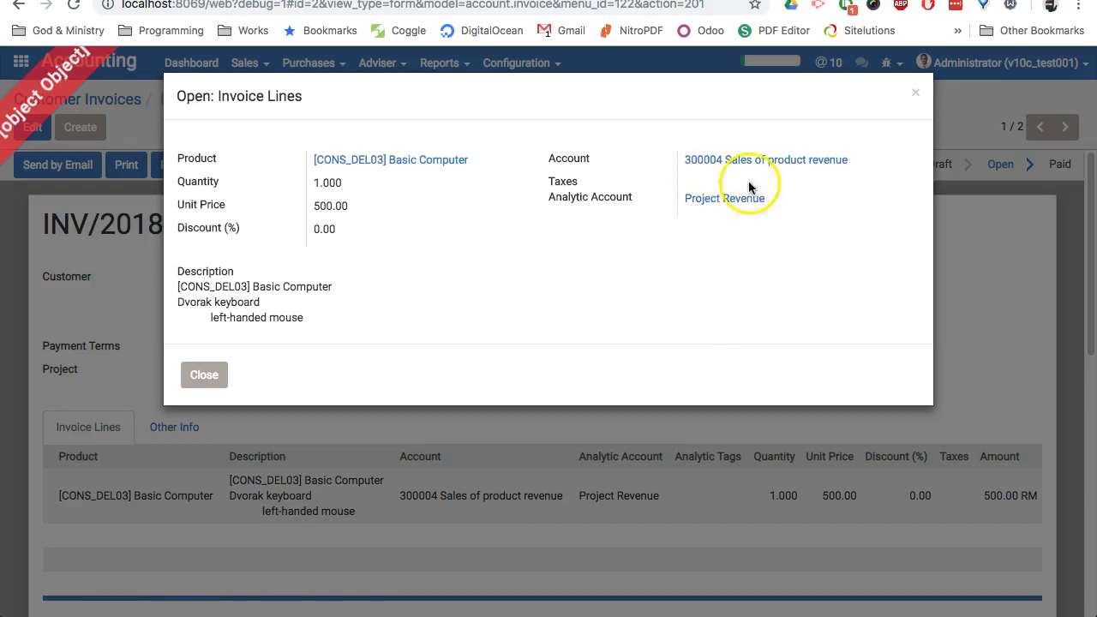
left_click(918, 94)
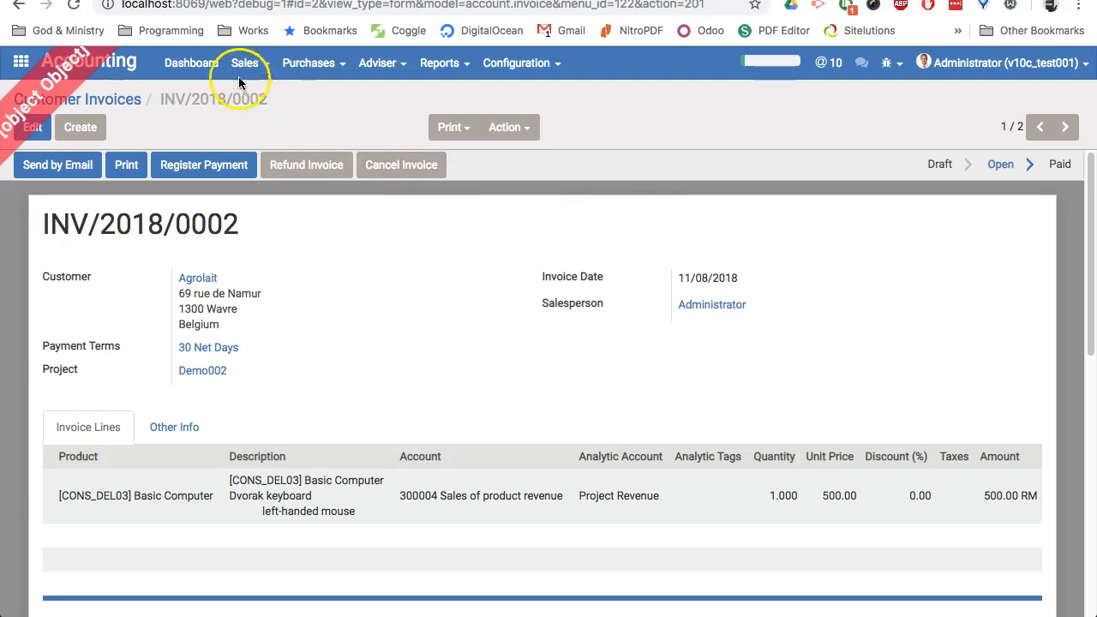
Step: Inspect the Server line's account and analytic account on the customer invoice for project Demo001
left_click(1067, 128)
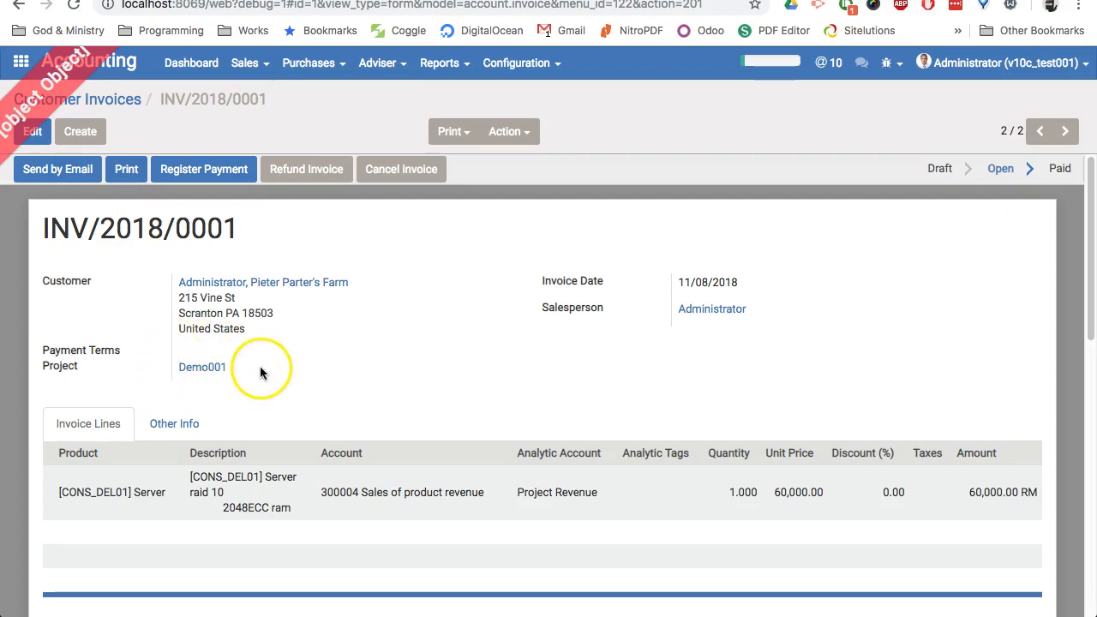
left_click(407, 494)
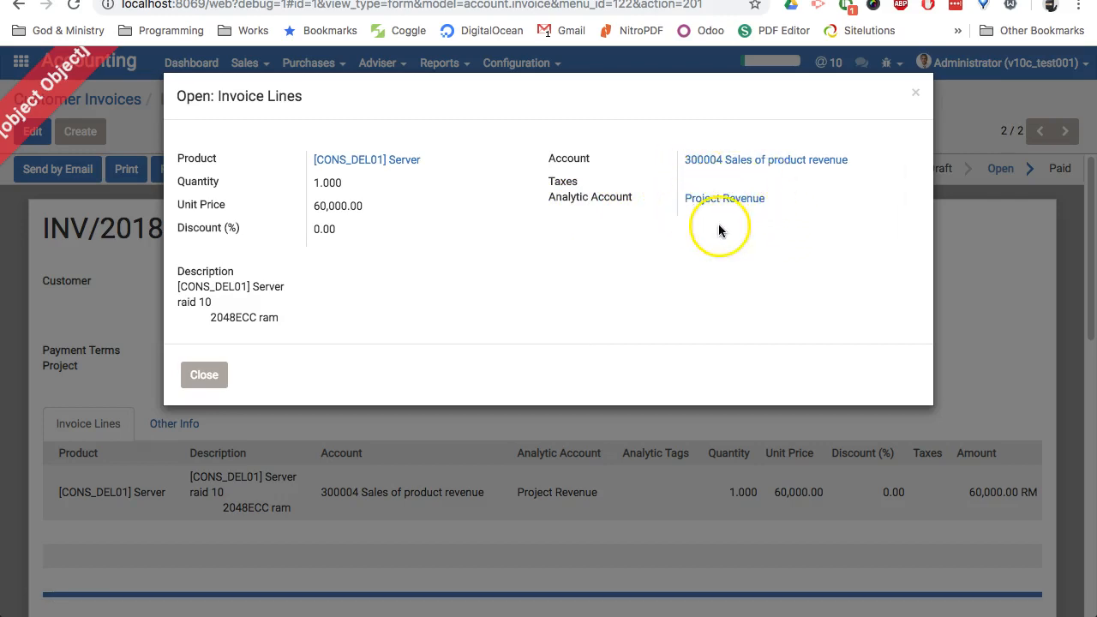
left_click(206, 377)
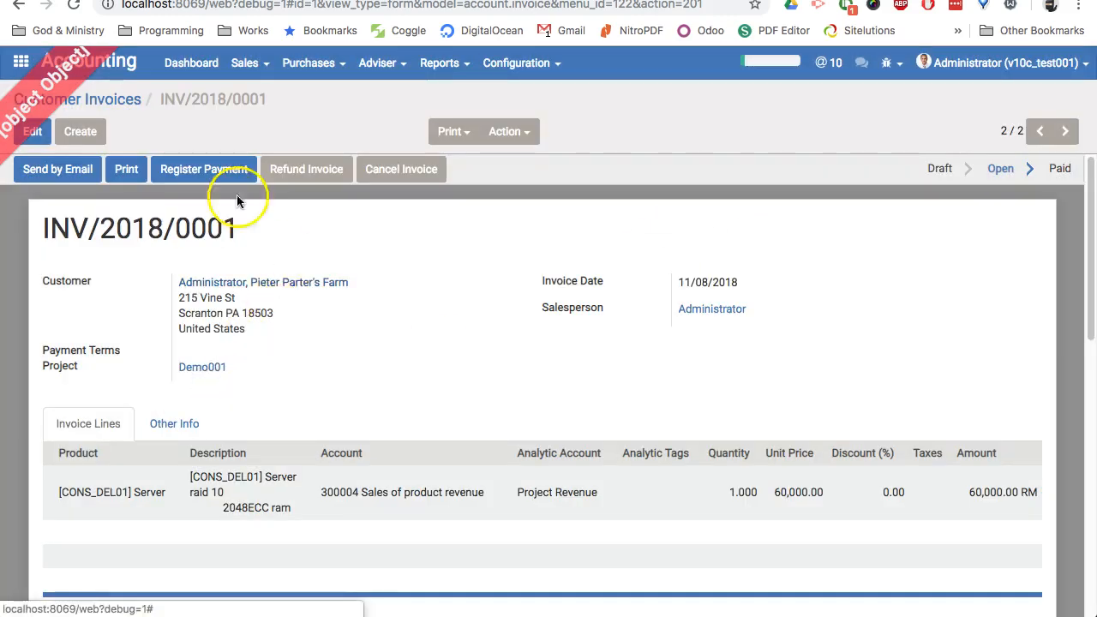
Step: Open the ASUSTeK vendor bill and inspect the account and analytic account of its Computer Case line
left_click(308, 67)
left_click(328, 96)
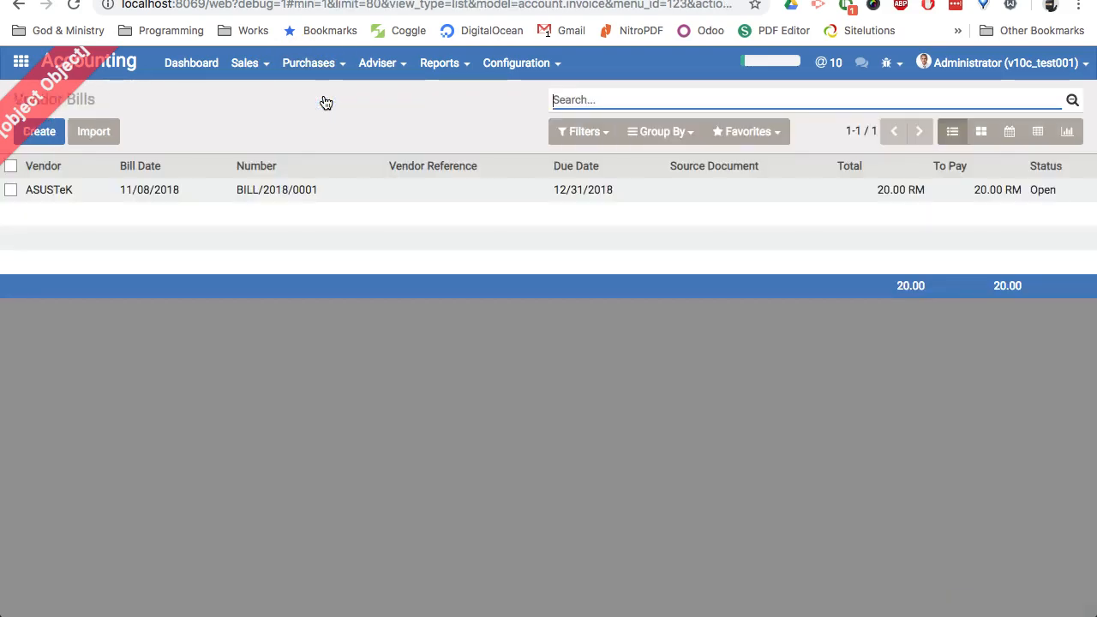
left_click(288, 192)
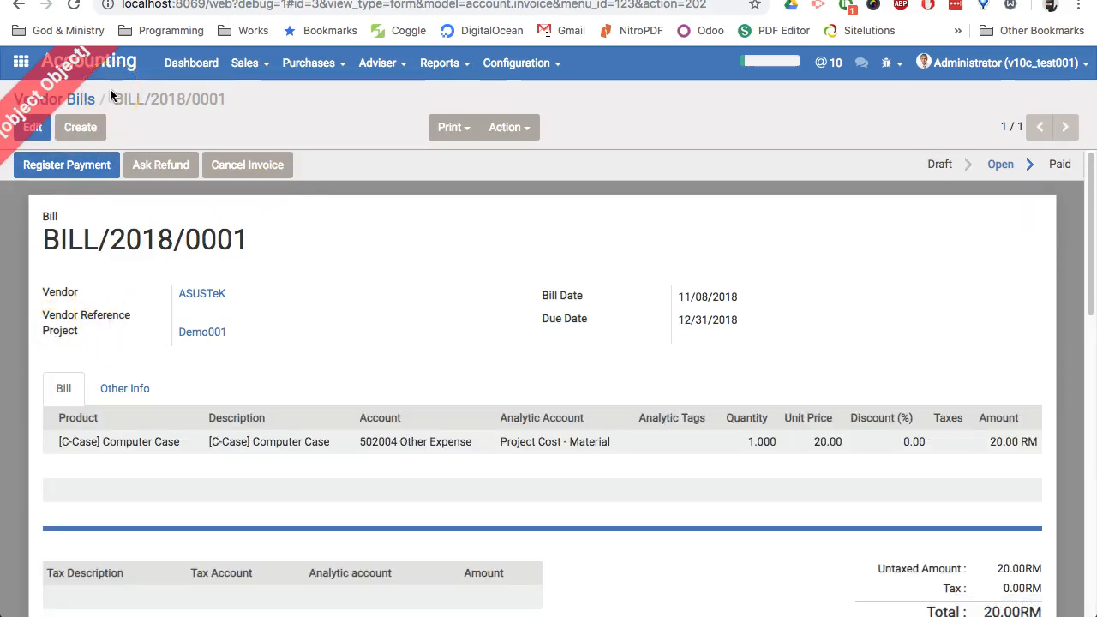
left_click(162, 105)
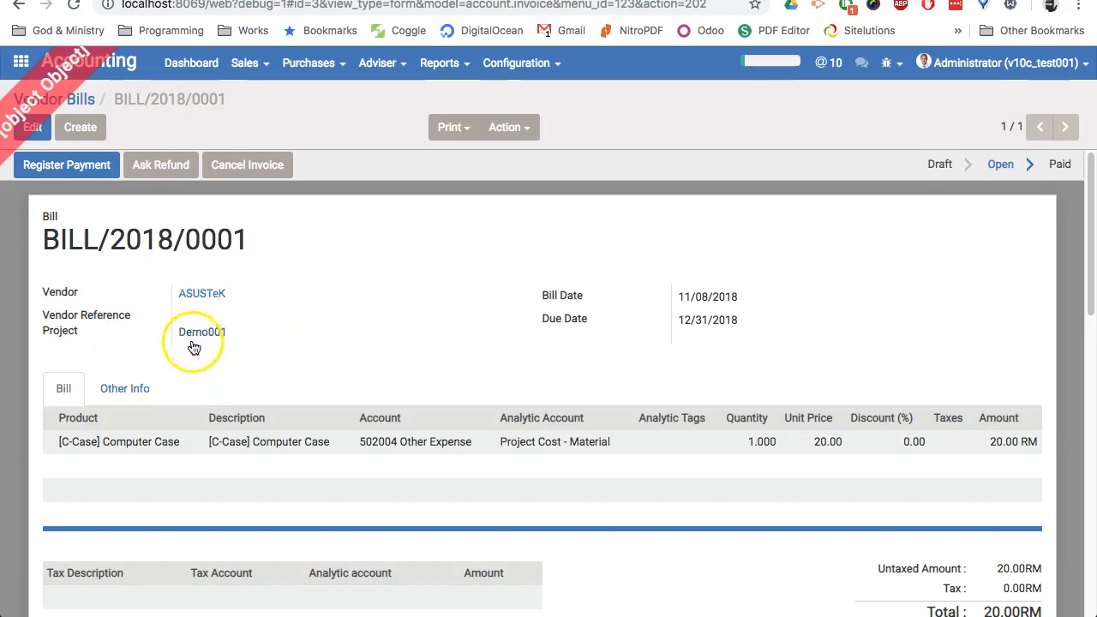
left_click(310, 452)
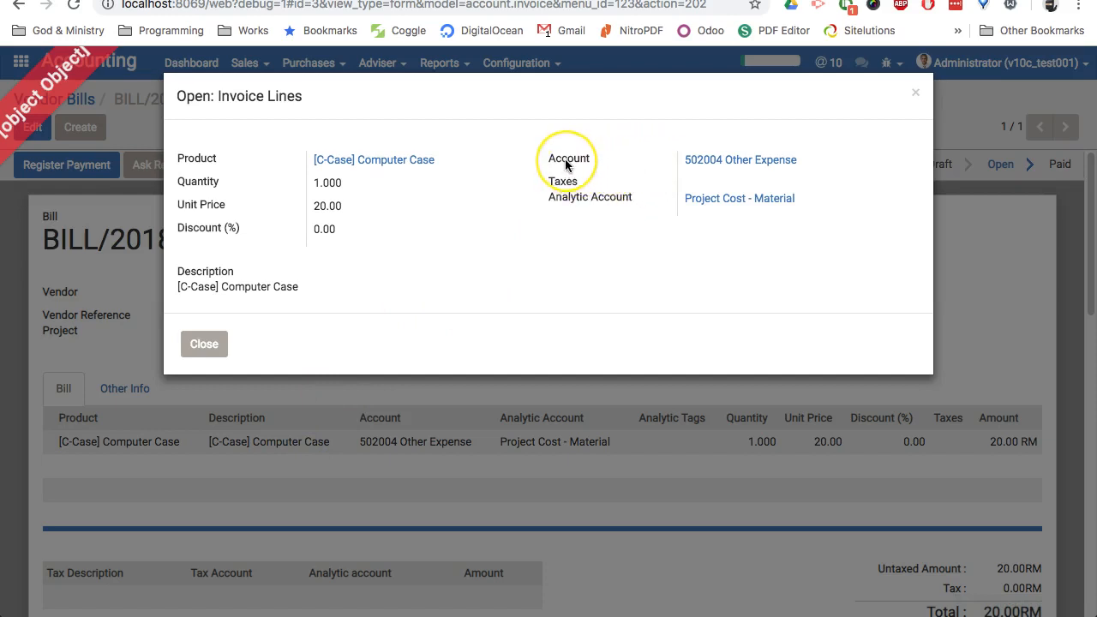
mouse_move(566, 163)
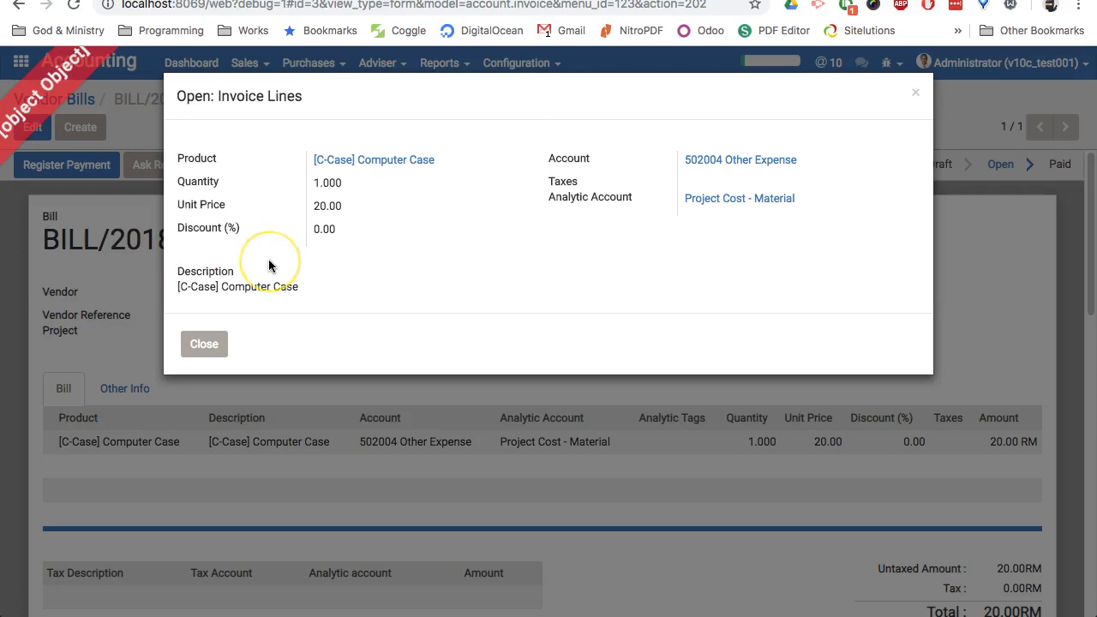
left_click(200, 343)
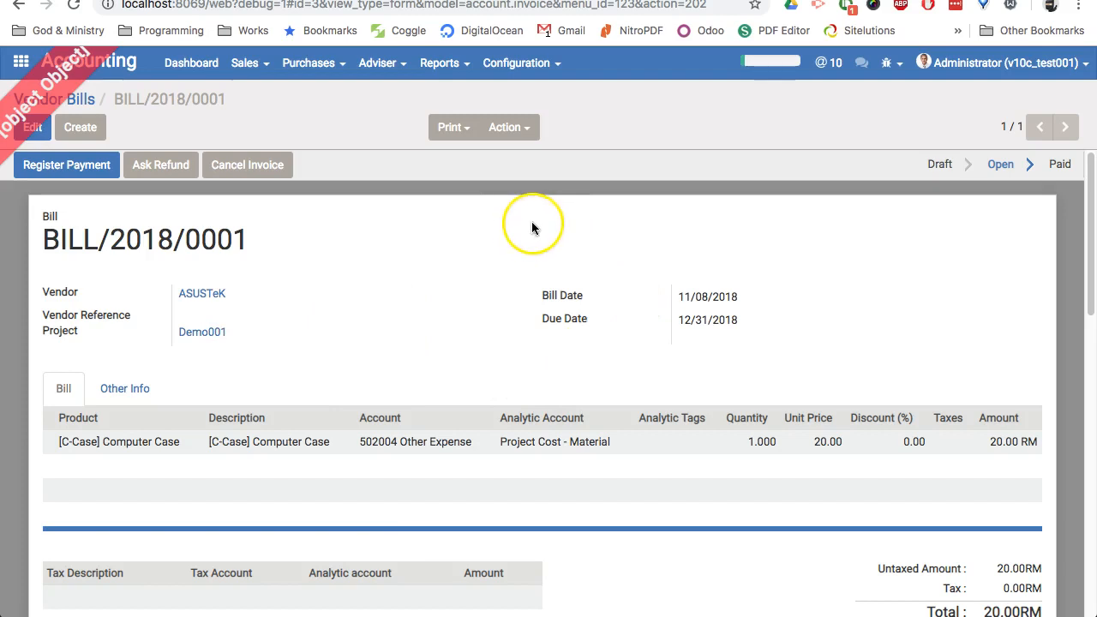
Step: Switch to the Expenses app and start a new expense described T00001 with the product [EXP] Expenses
mouse_move(1013, 450)
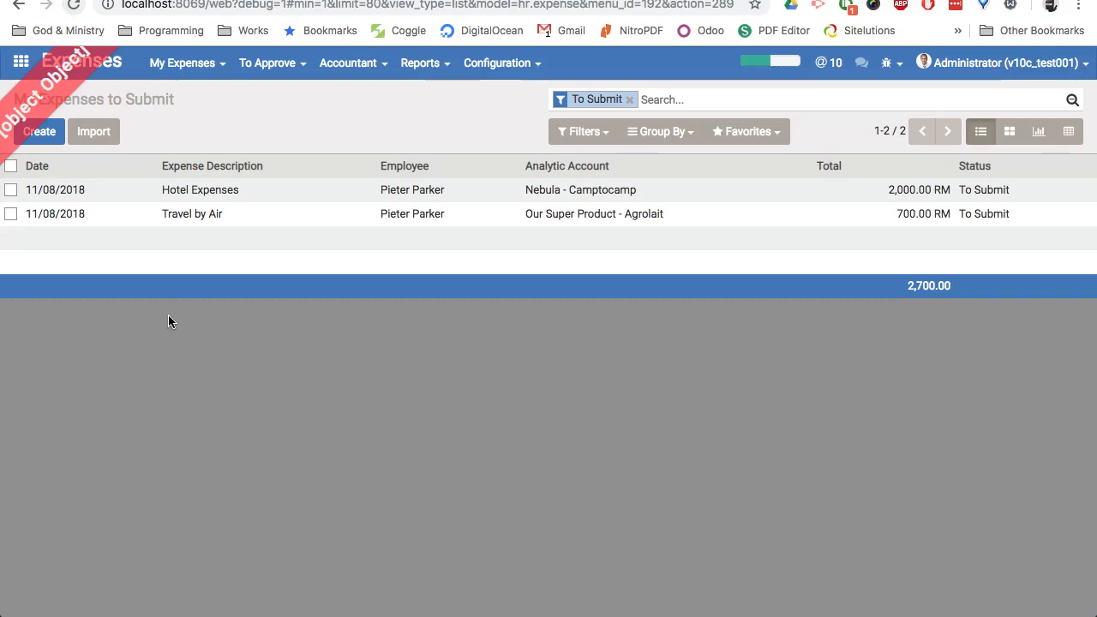
left_click(49, 137)
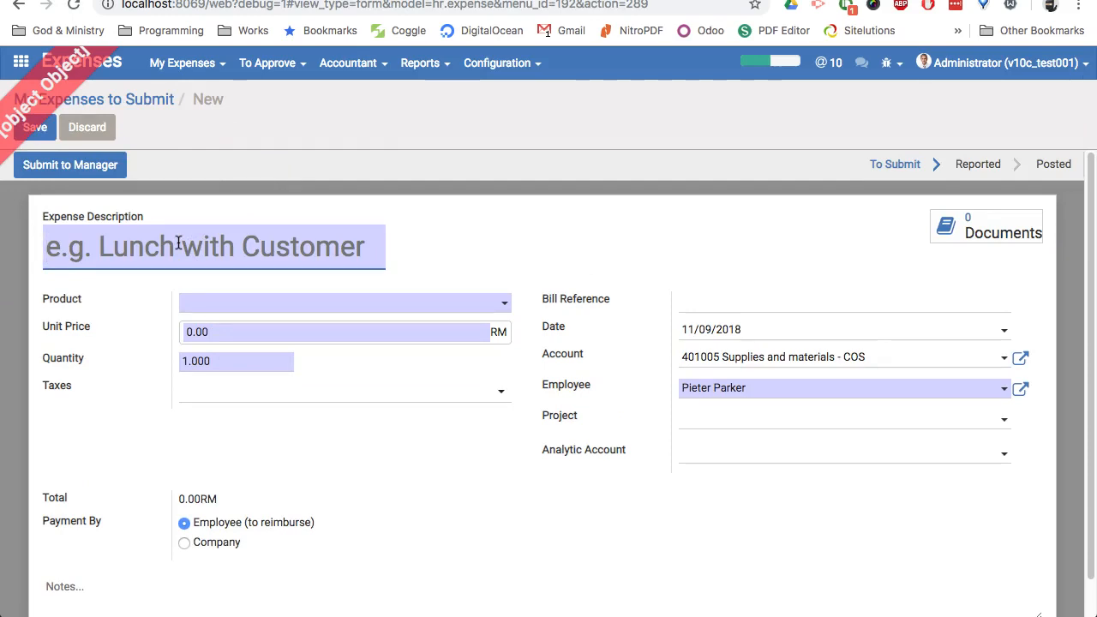
type("T")
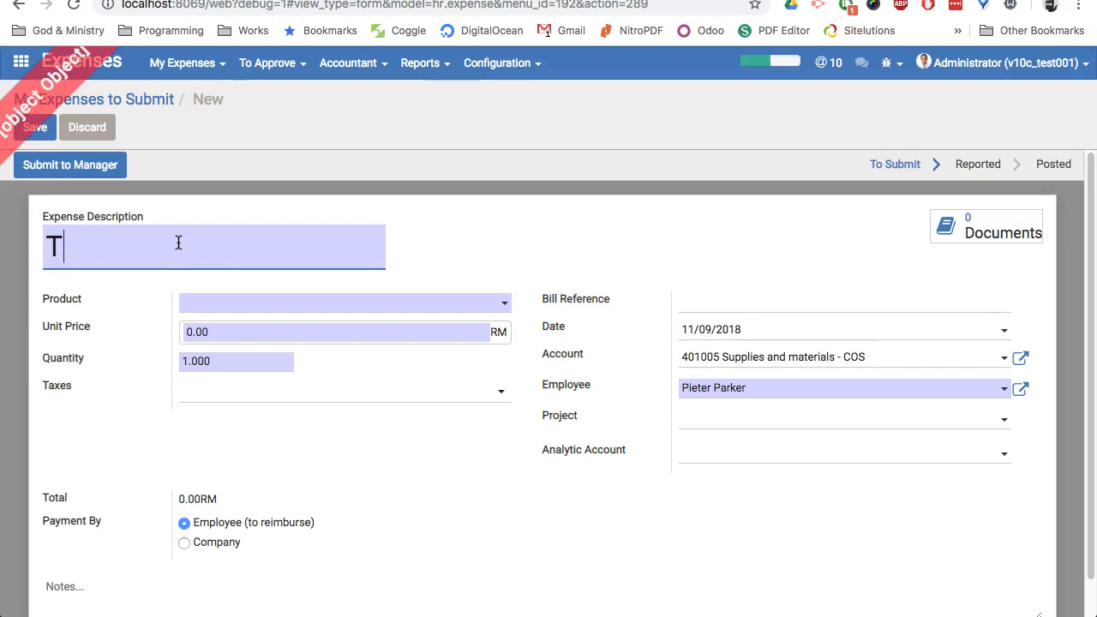
type("00001")
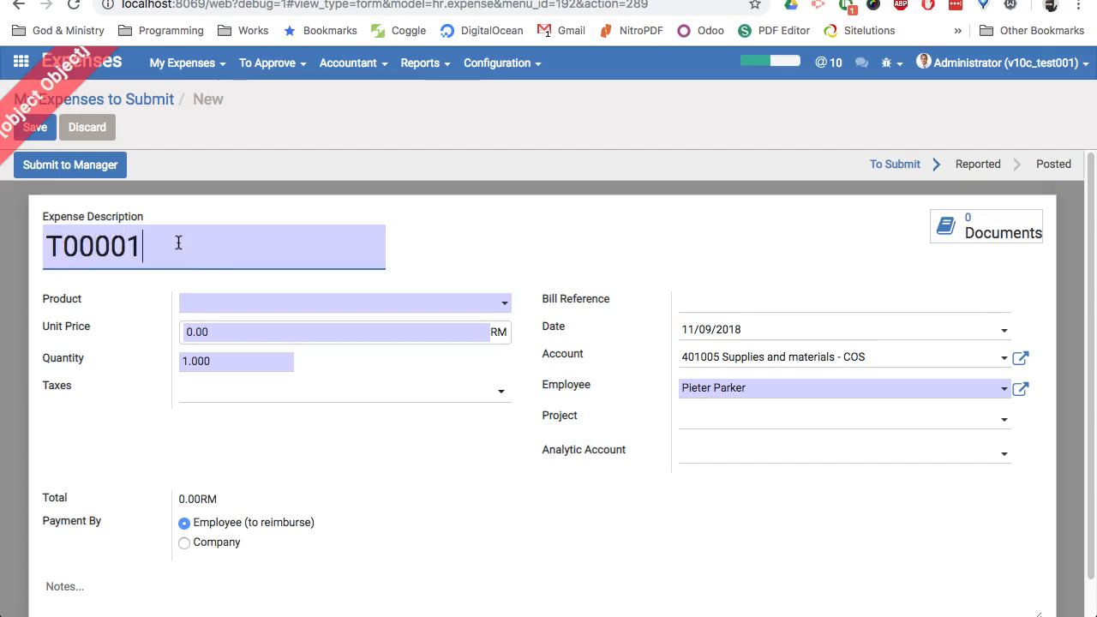
left_click(247, 302)
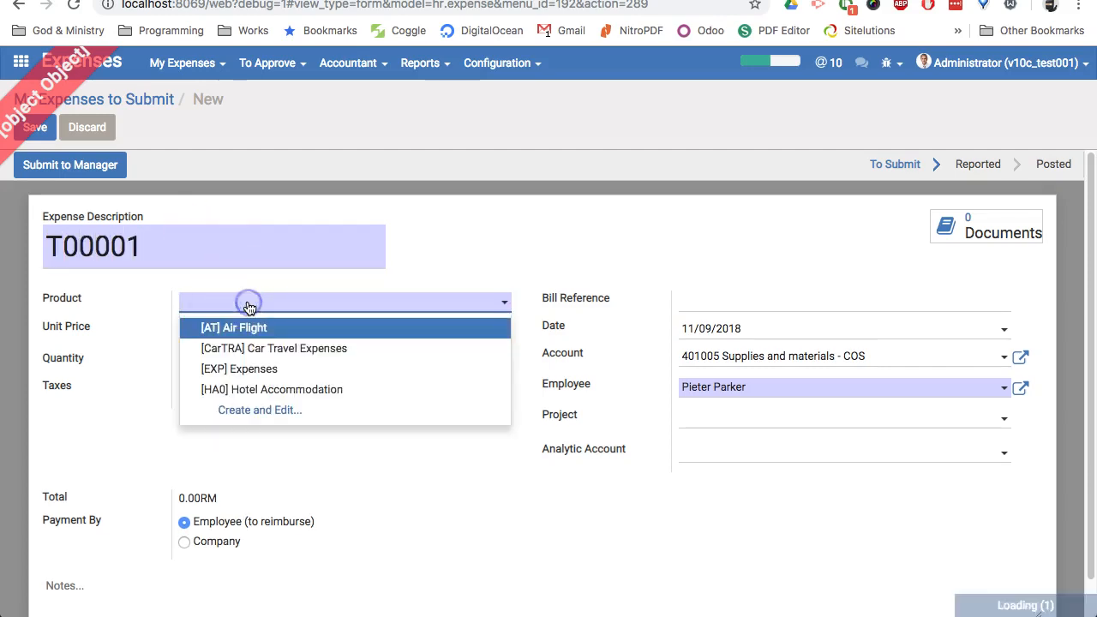
left_click(262, 368)
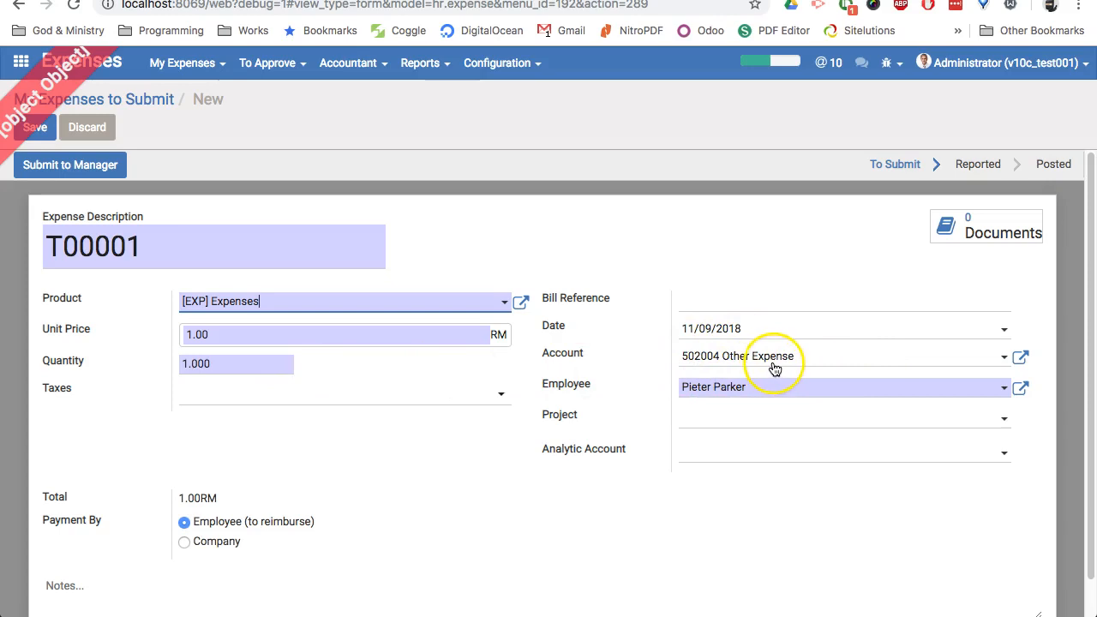
Step: Set the expense's project to Demo001 and, by searching for "cost", its analytic account to Project Cost - Marketing
left_click(747, 418)
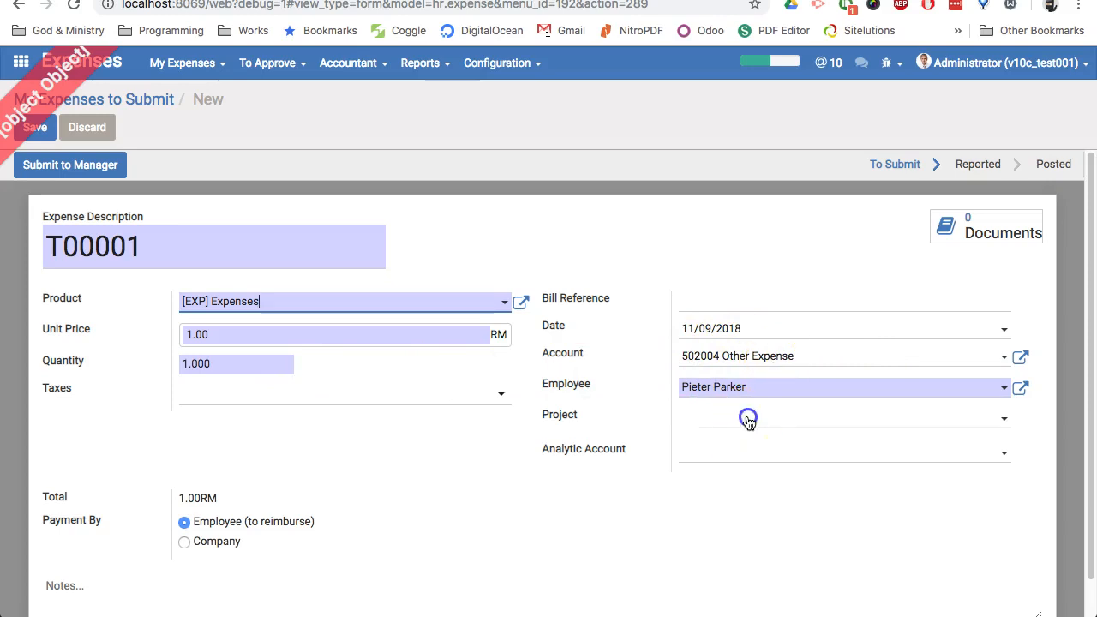
left_click(741, 466)
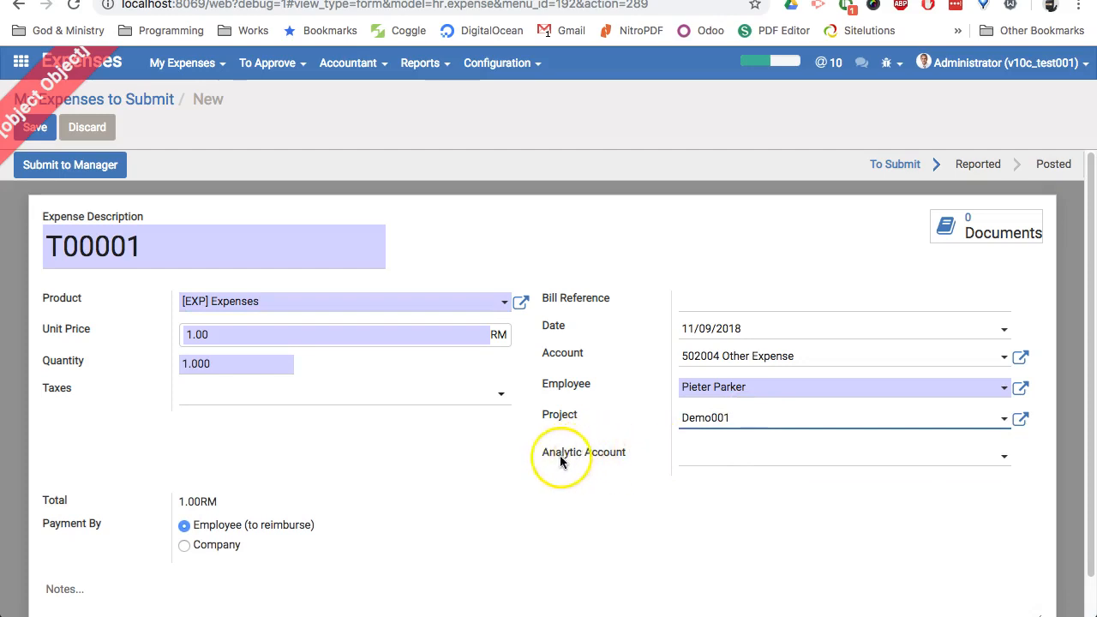
left_click(743, 455)
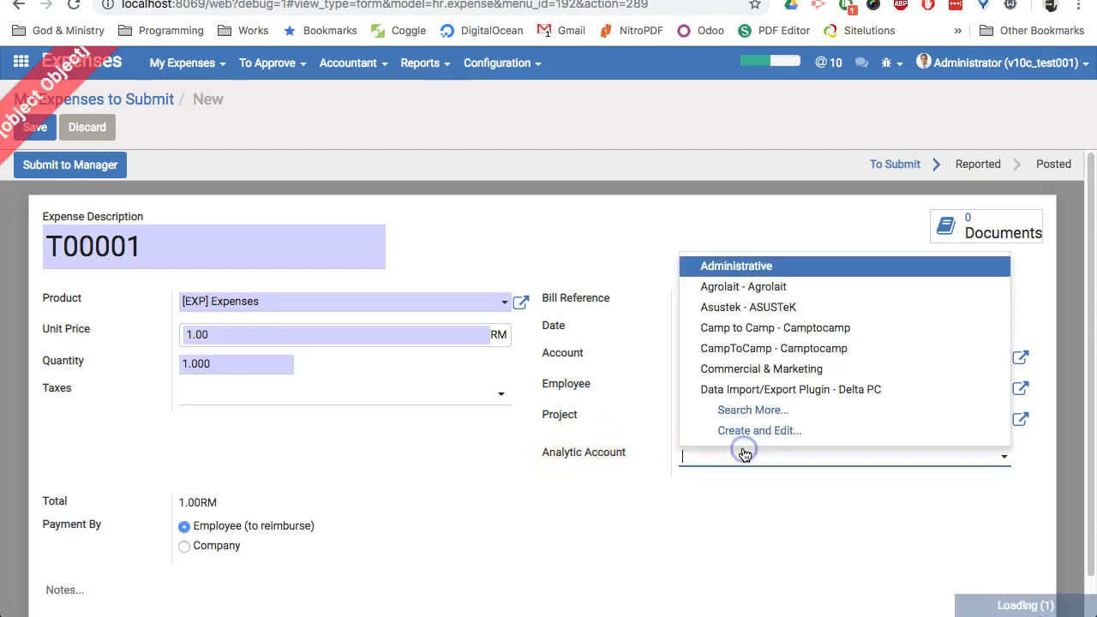
left_click(754, 411)
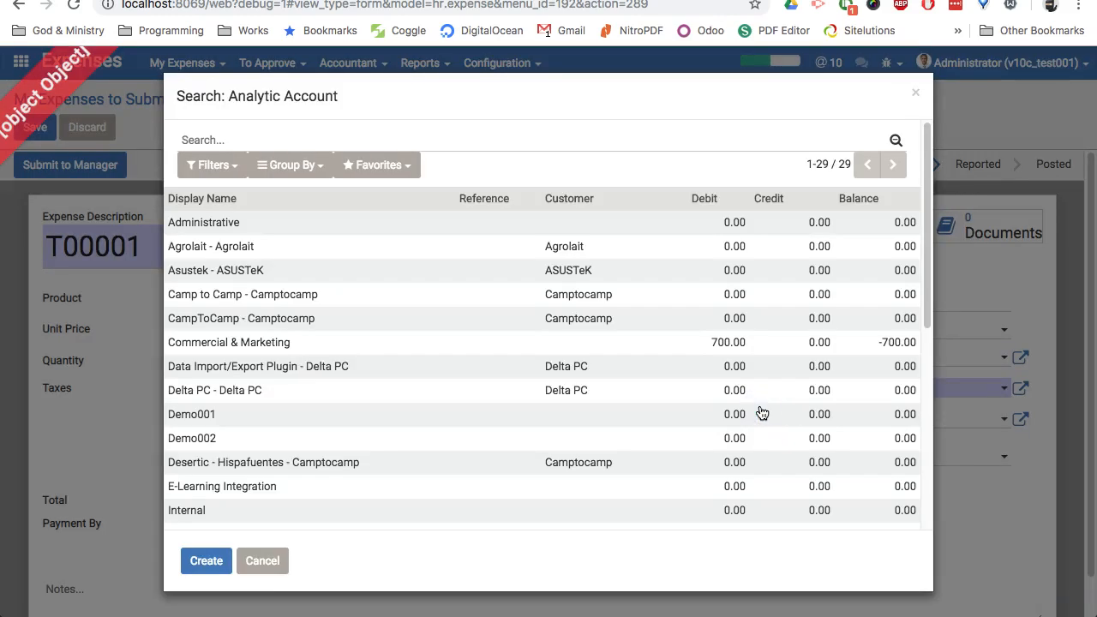
left_click(262, 139)
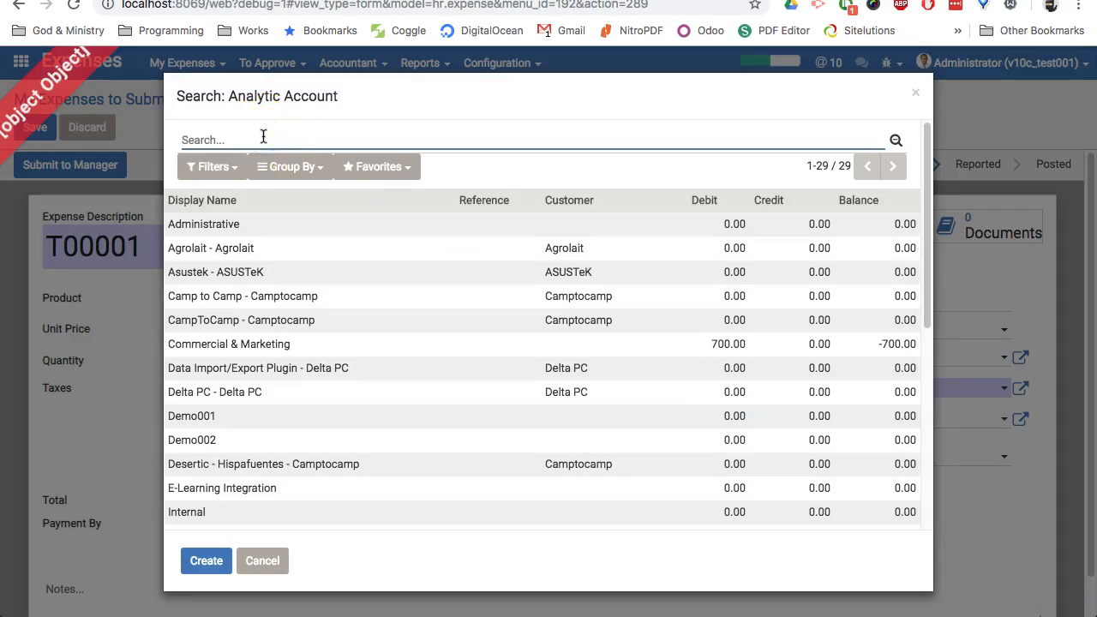
type("cost")
key("Return")
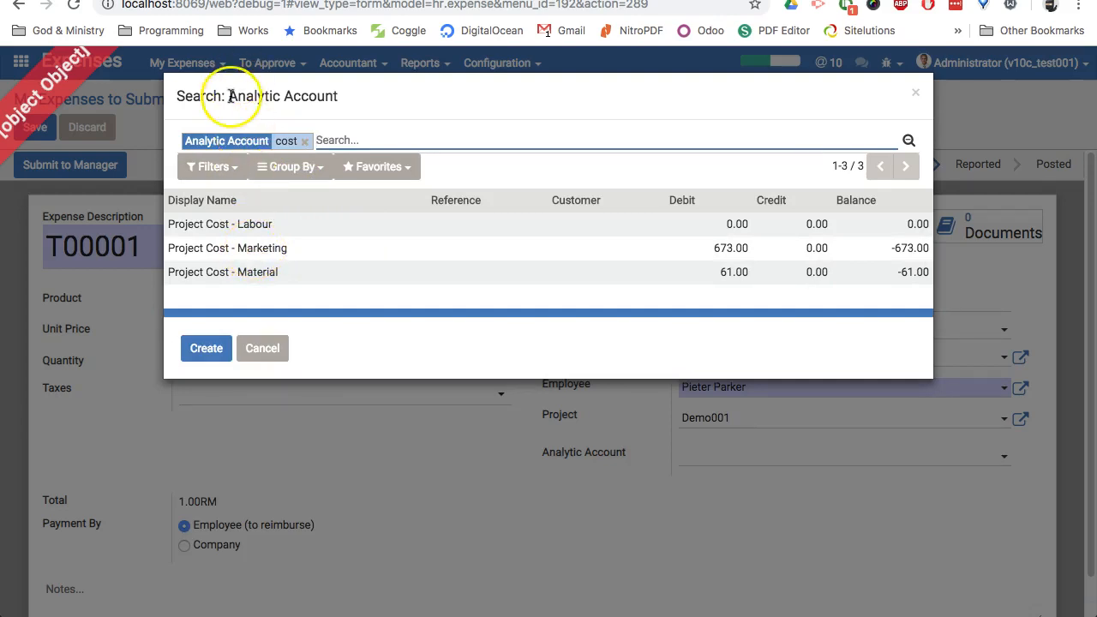
left_click_drag(227, 95, 341, 101)
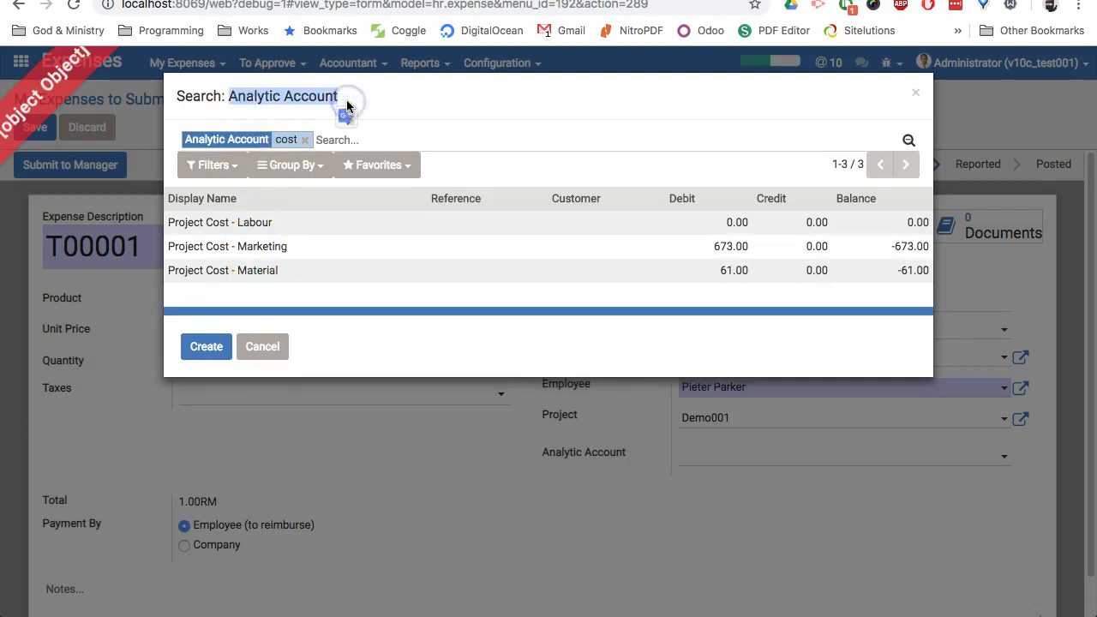
left_click(258, 248)
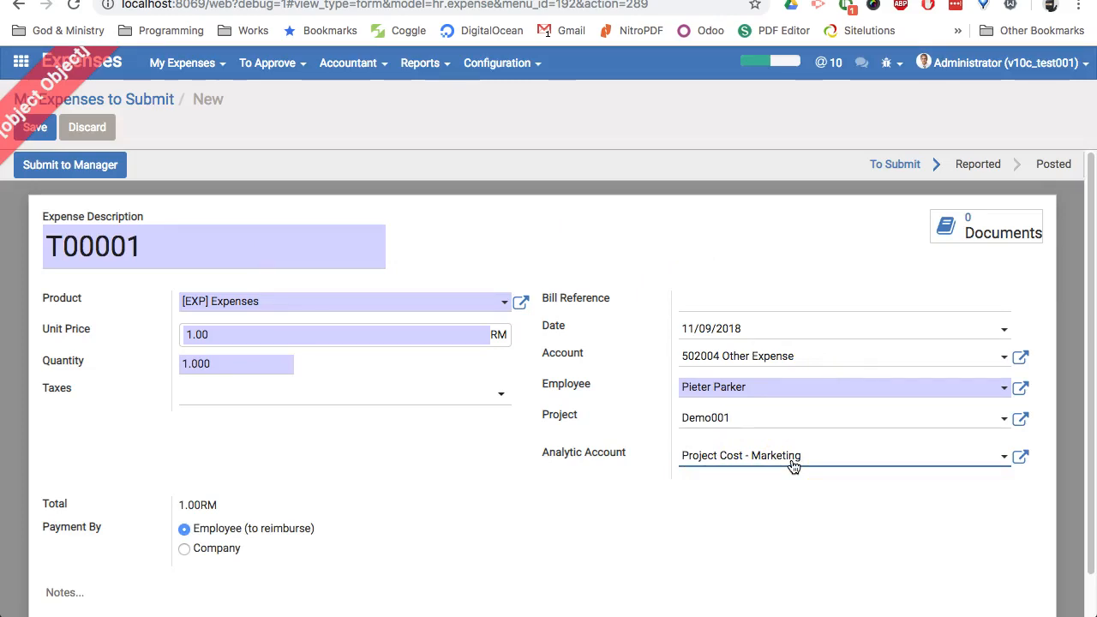
Step: Save the T00001 expense and submit it to the manager
left_click(50, 135)
left_click(96, 170)
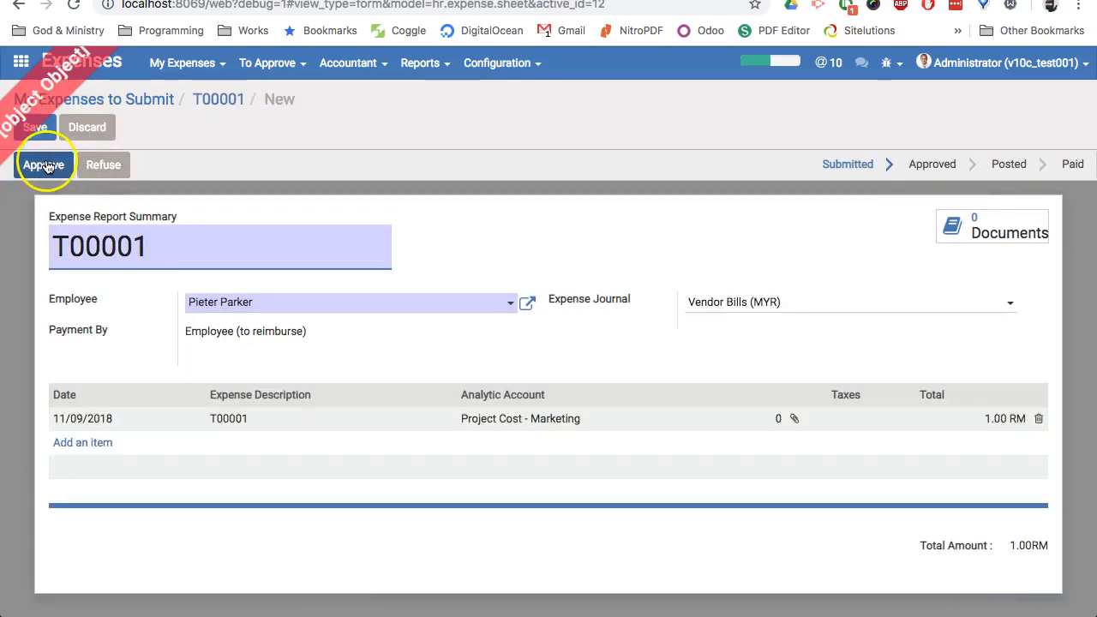
Step: Approve the T00001 expense report and post its journal entries
left_click(49, 168)
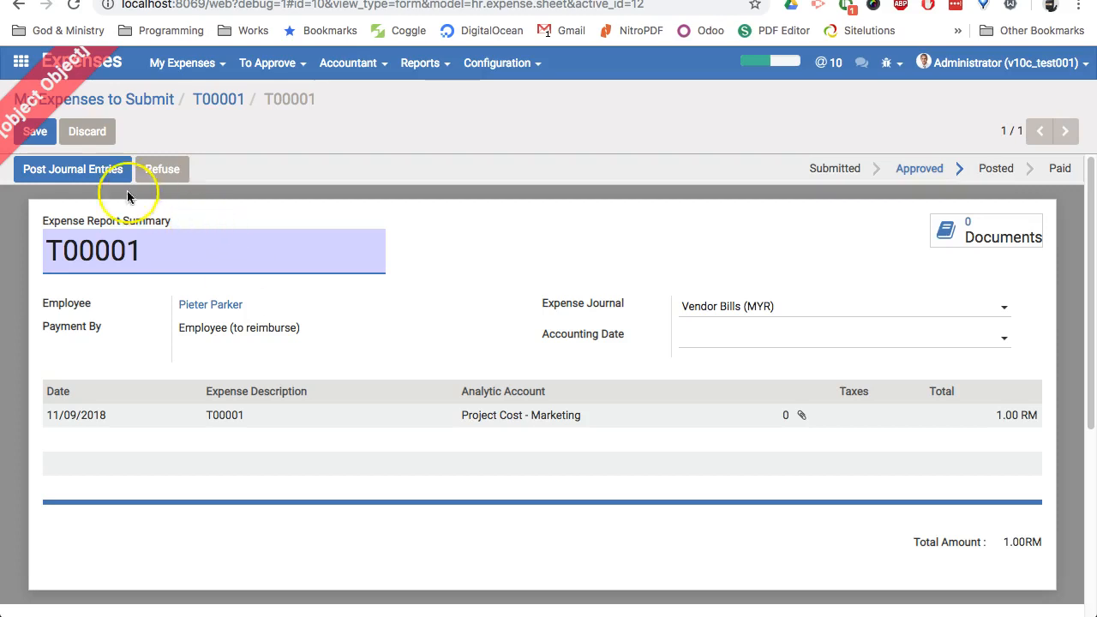
left_click(93, 174)
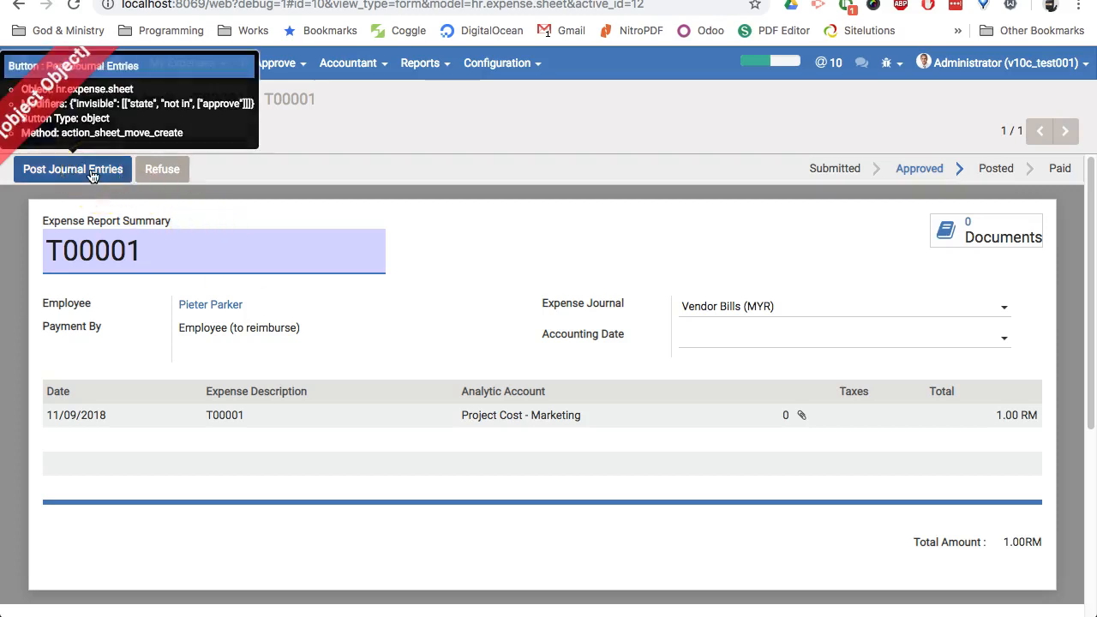
left_click(92, 174)
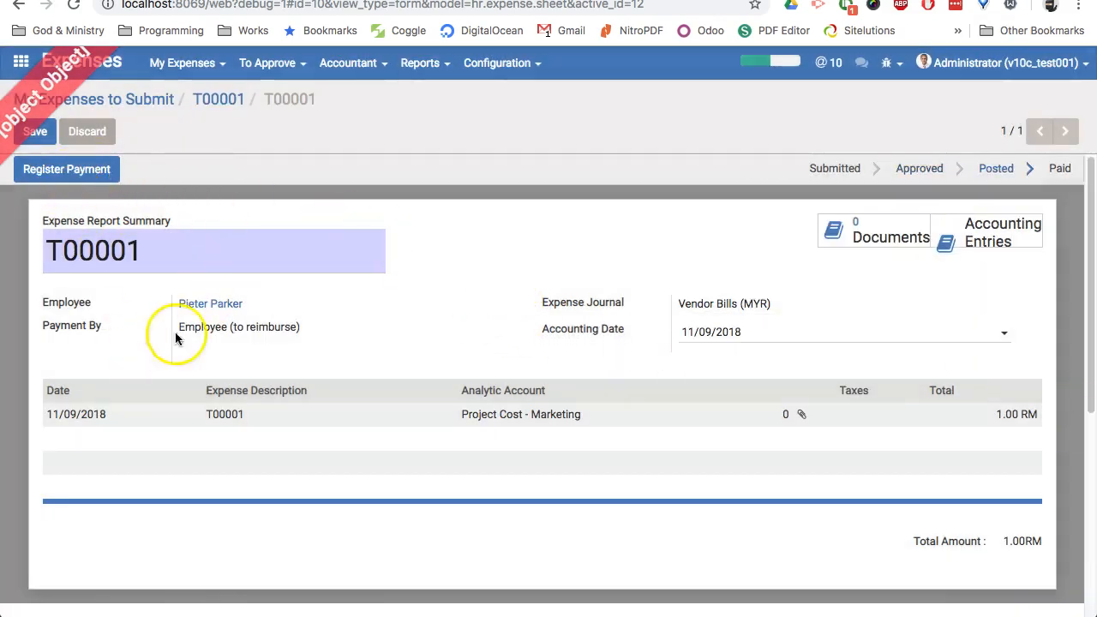
Step: Open the journal entry posted for the T00001 expense report to examine its project, analytic account, debit and credit
left_click(1013, 238)
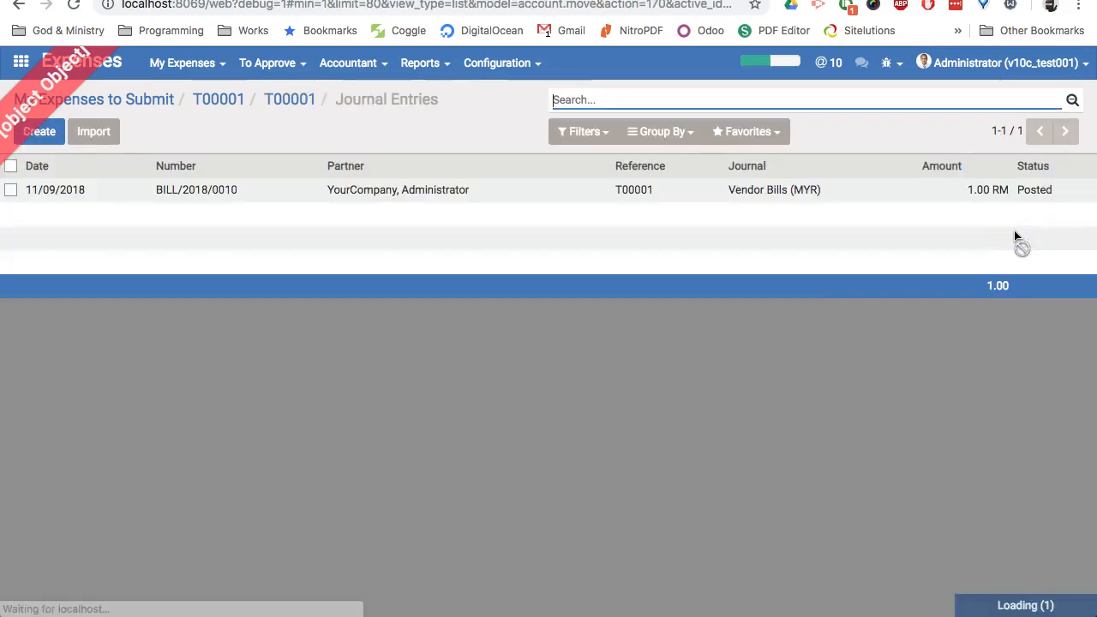
left_click(400, 195)
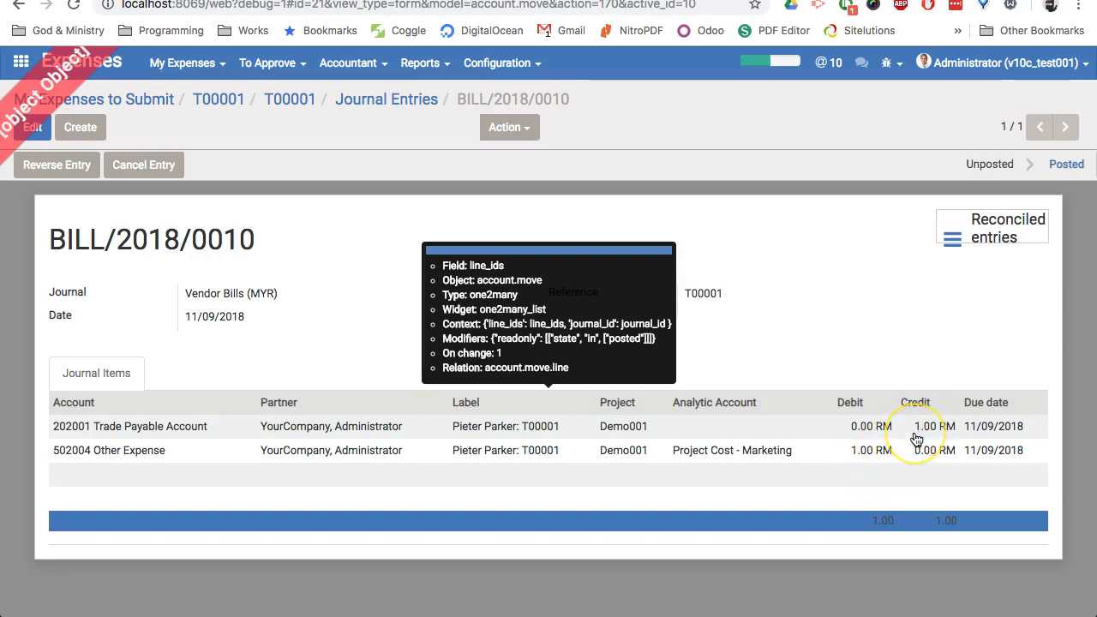
Step: Switch to the Accounting app and open the Project Demo001 P/L budget to review its profitability and budget lines
left_click(22, 64)
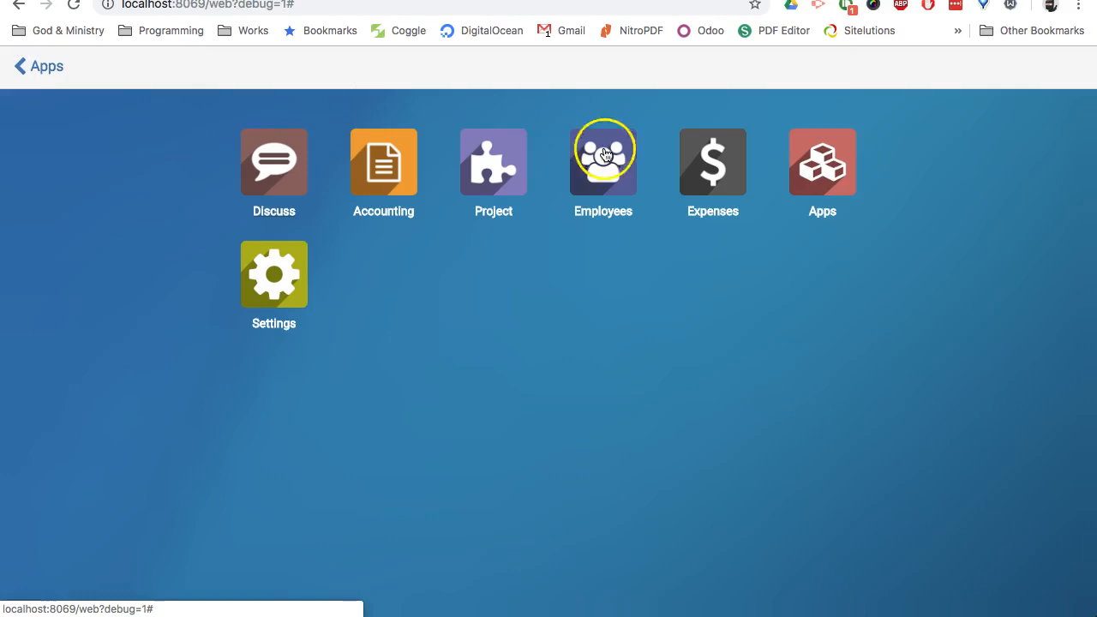
left_click(374, 173)
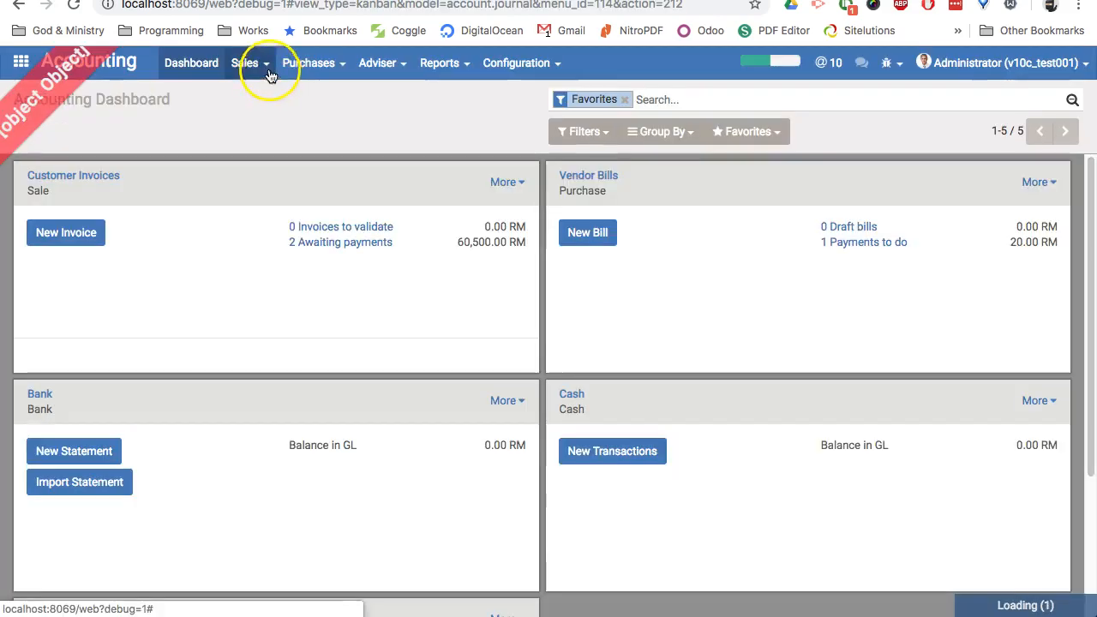
left_click(374, 65)
left_click(403, 272)
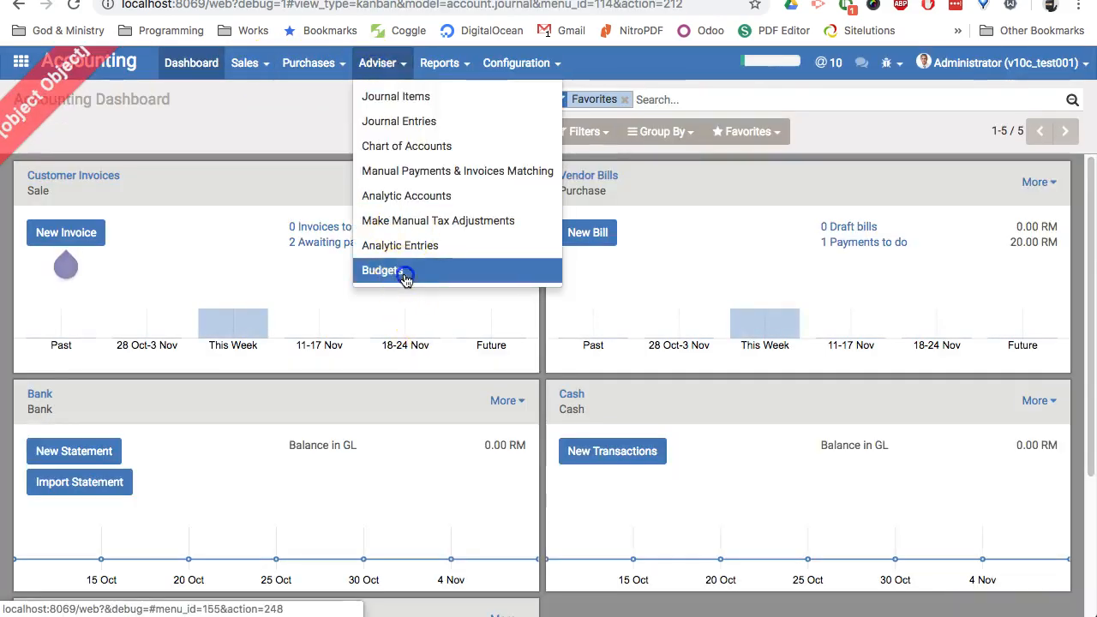
left_click(103, 238)
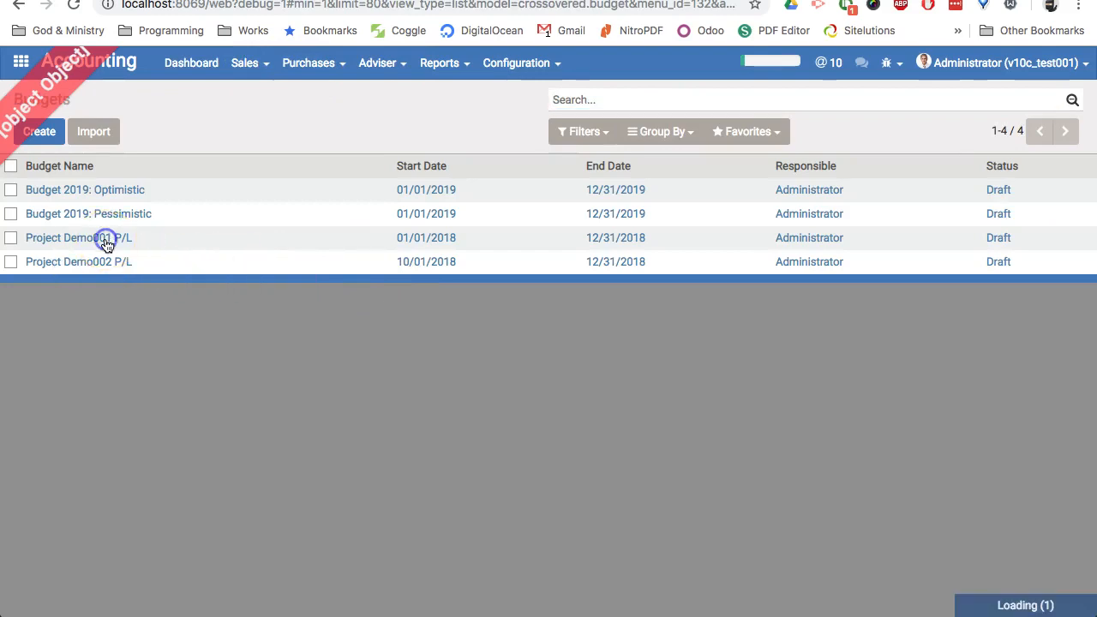
scroll(325, 343, "down", 8)
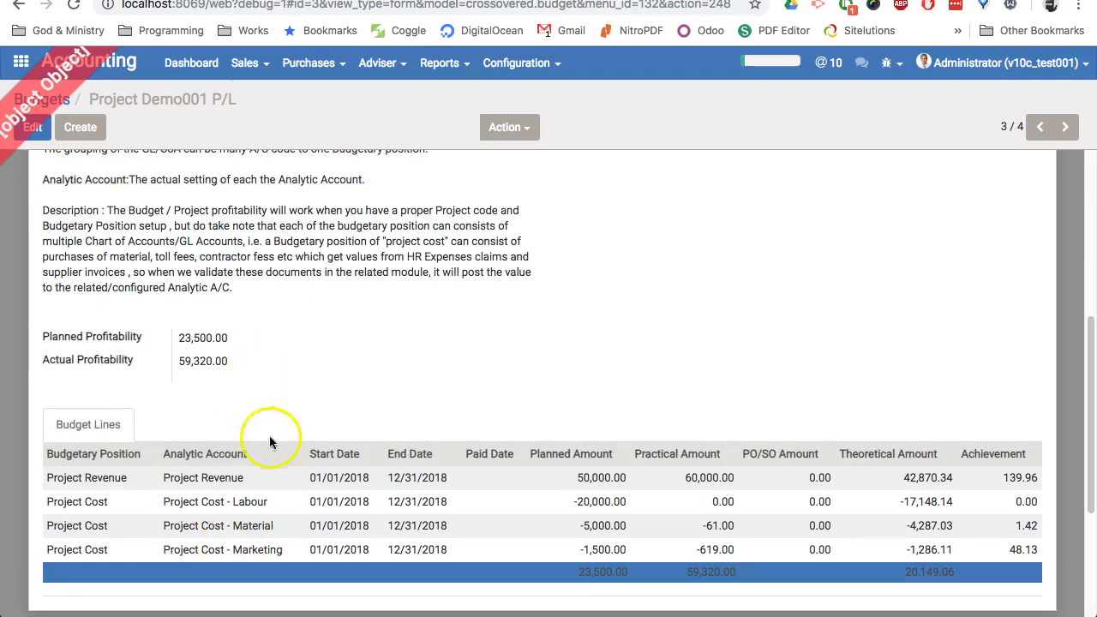
Step: From the budget's Project Cost - Marketing line, open its analytic account and show that account's costs and revenues
left_click(270, 553)
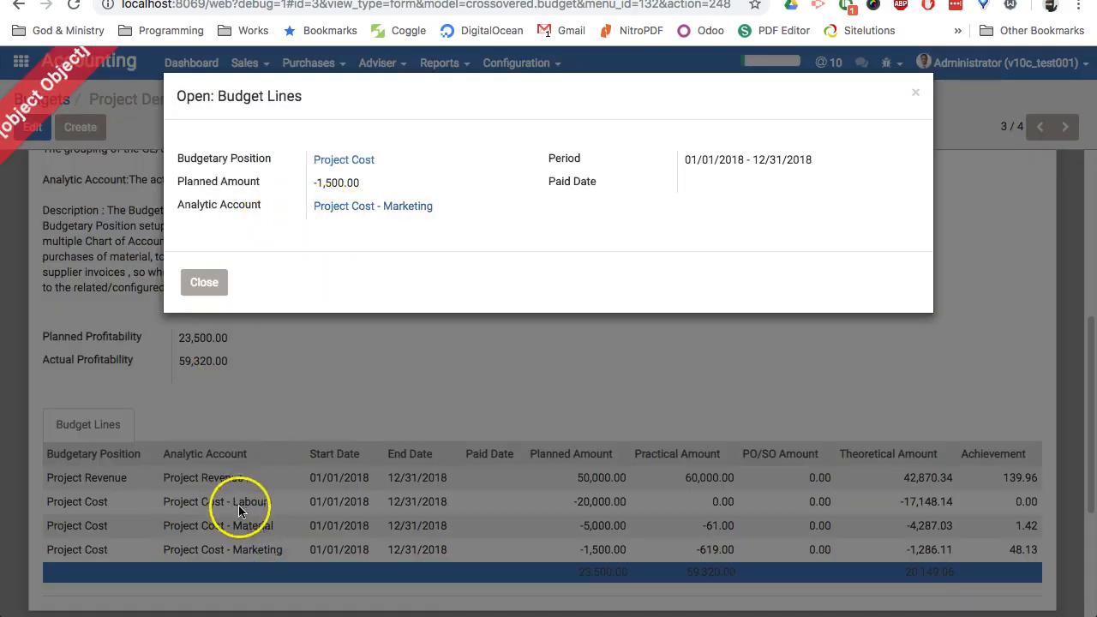
left_click(364, 210)
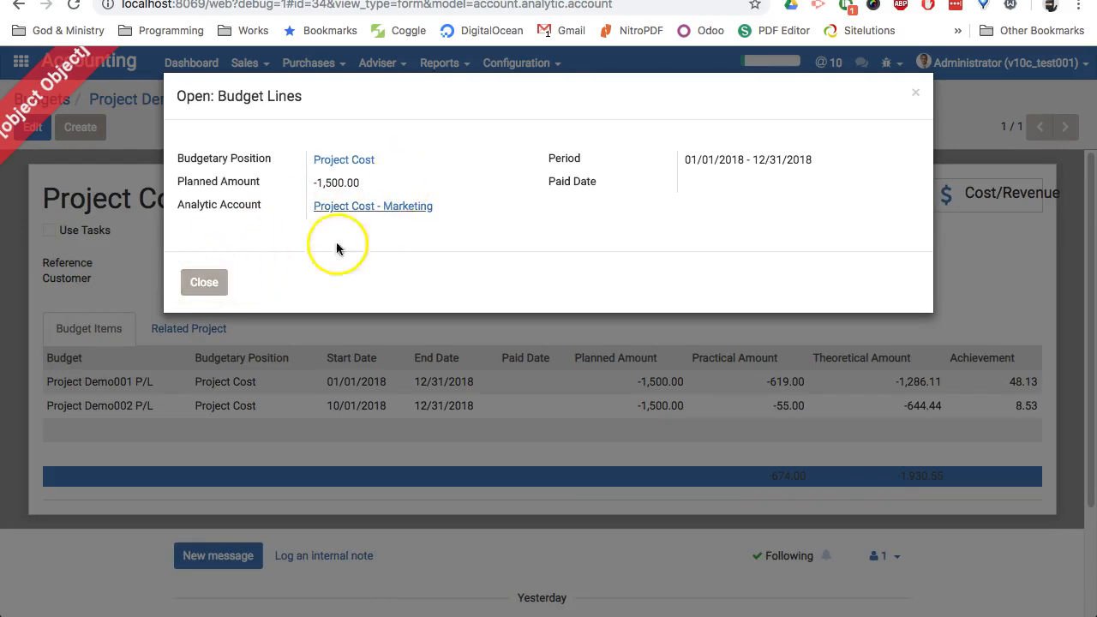
left_click(204, 282)
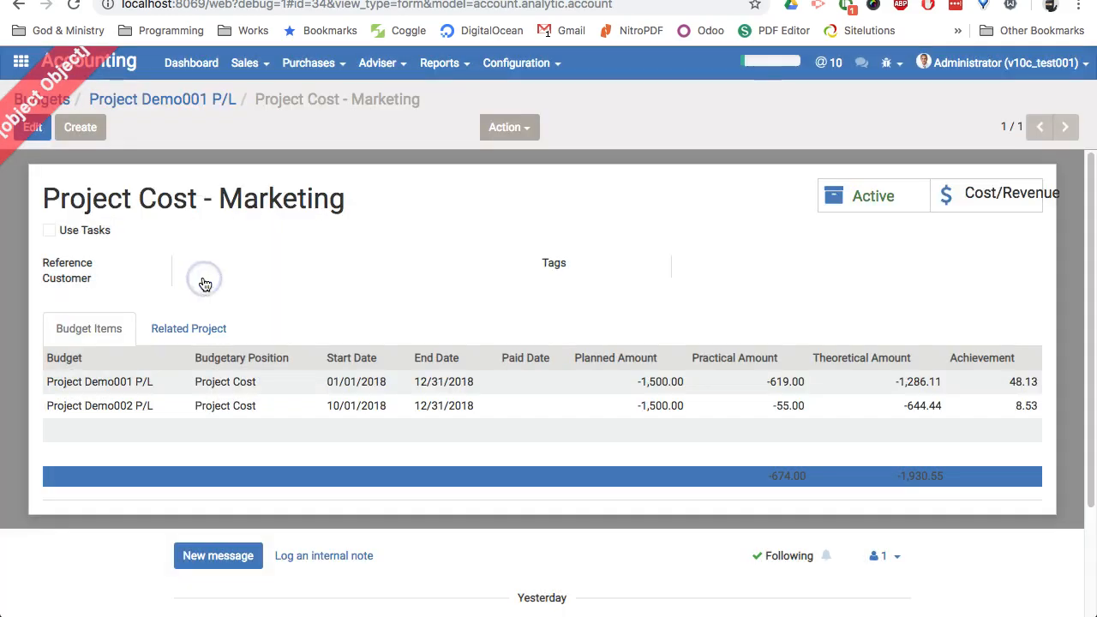
left_click(977, 204)
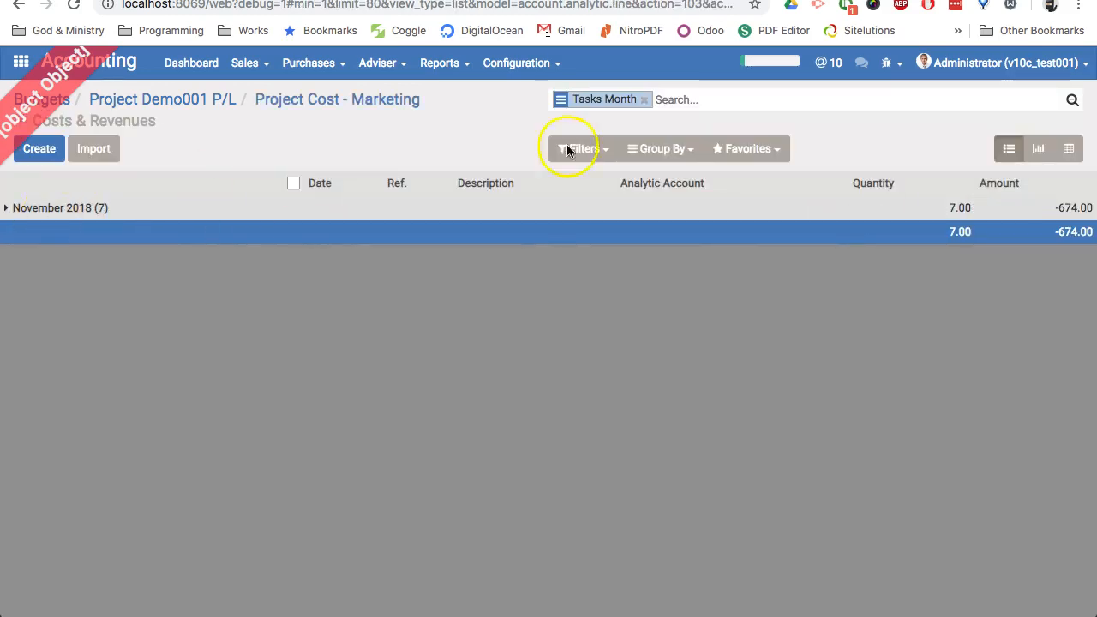
Step: Add a custom grouping by Project to the costs and revenues list, and expand November 2018 and its Demo001 group
left_click(657, 153)
left_click(673, 295)
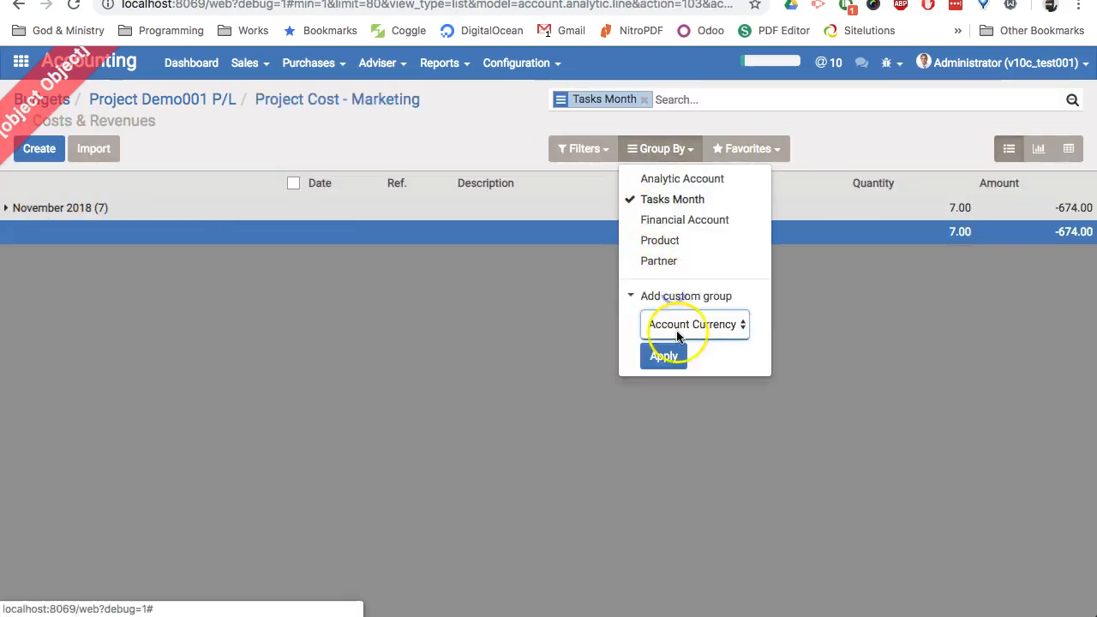
left_click(677, 326)
left_click(710, 536)
left_click(664, 356)
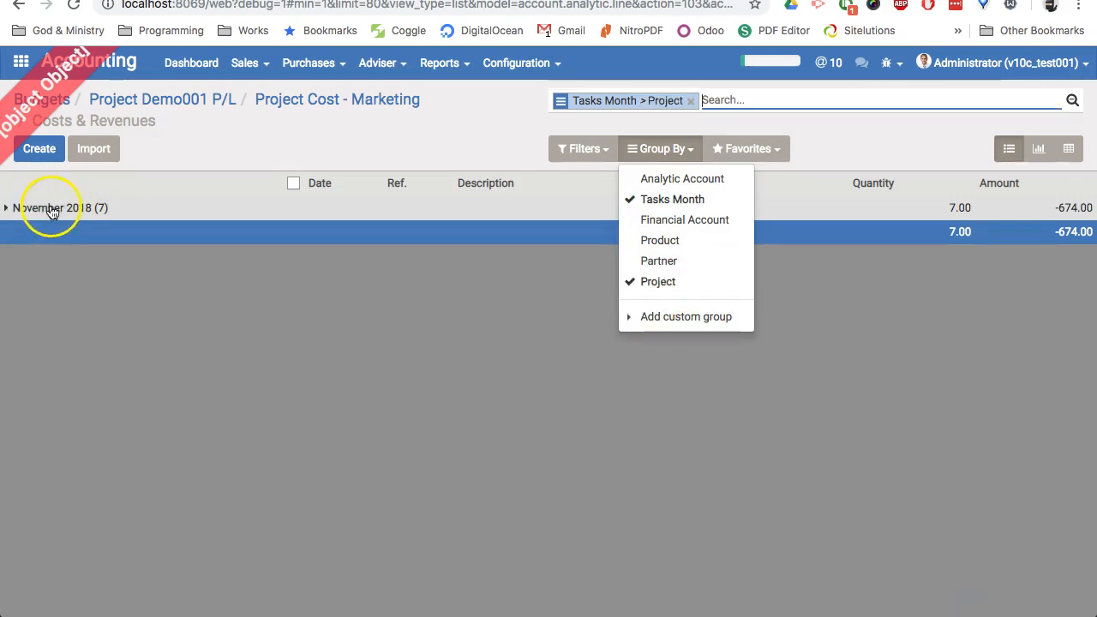
left_click(51, 211)
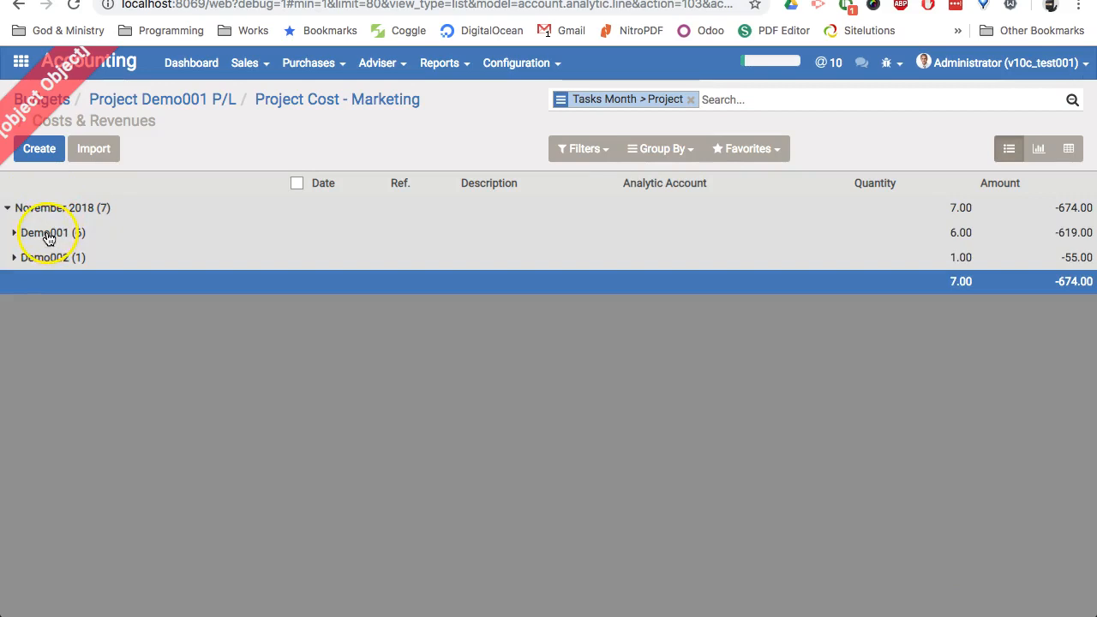
left_click(53, 233)
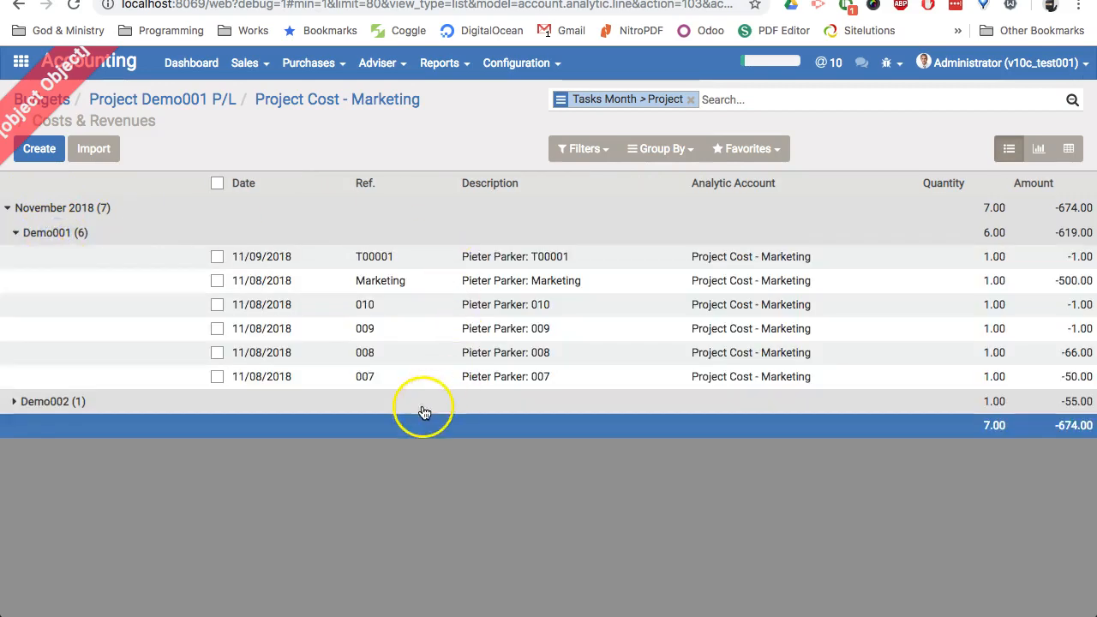